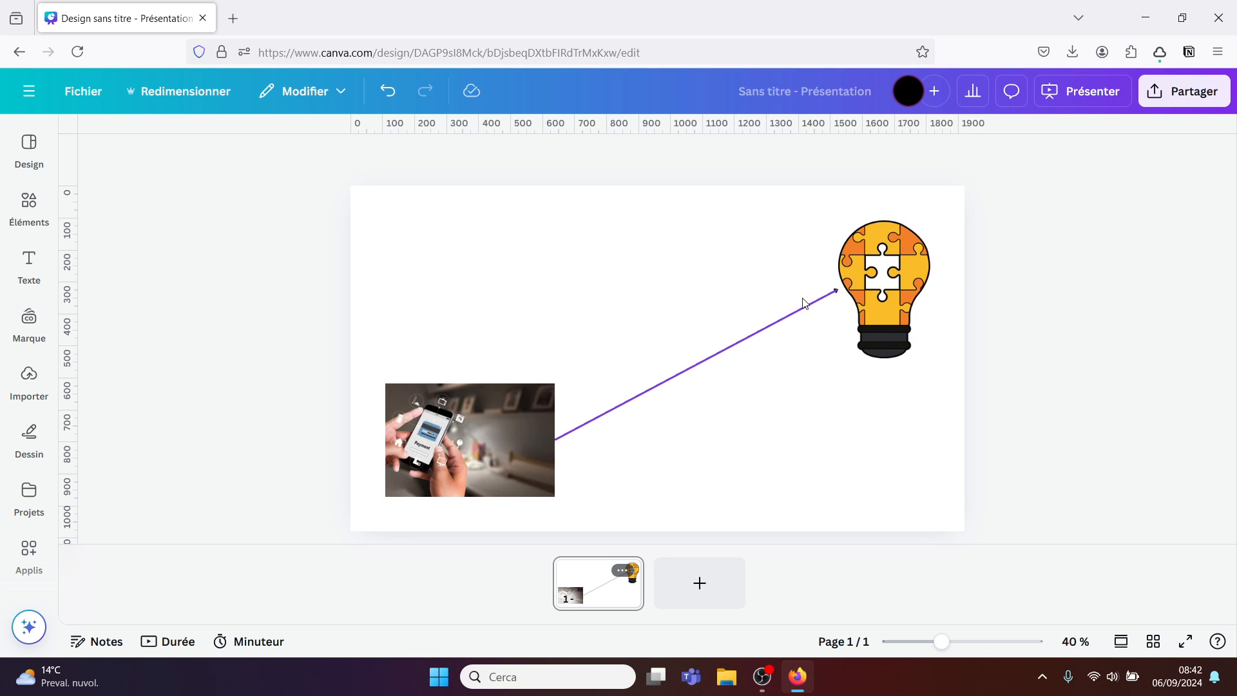
- Add a second page to the presentation and place a yellow square shape in its centre
{"action": "mouse_move", "coordinate": [881, 276]}
{"action": "left_mouse_down"}
{"action": "mouse_move", "coordinate": [819, 299]}
{"action": "mouse_move", "coordinate": [884, 273]}
{"action": "left_mouse_up"}
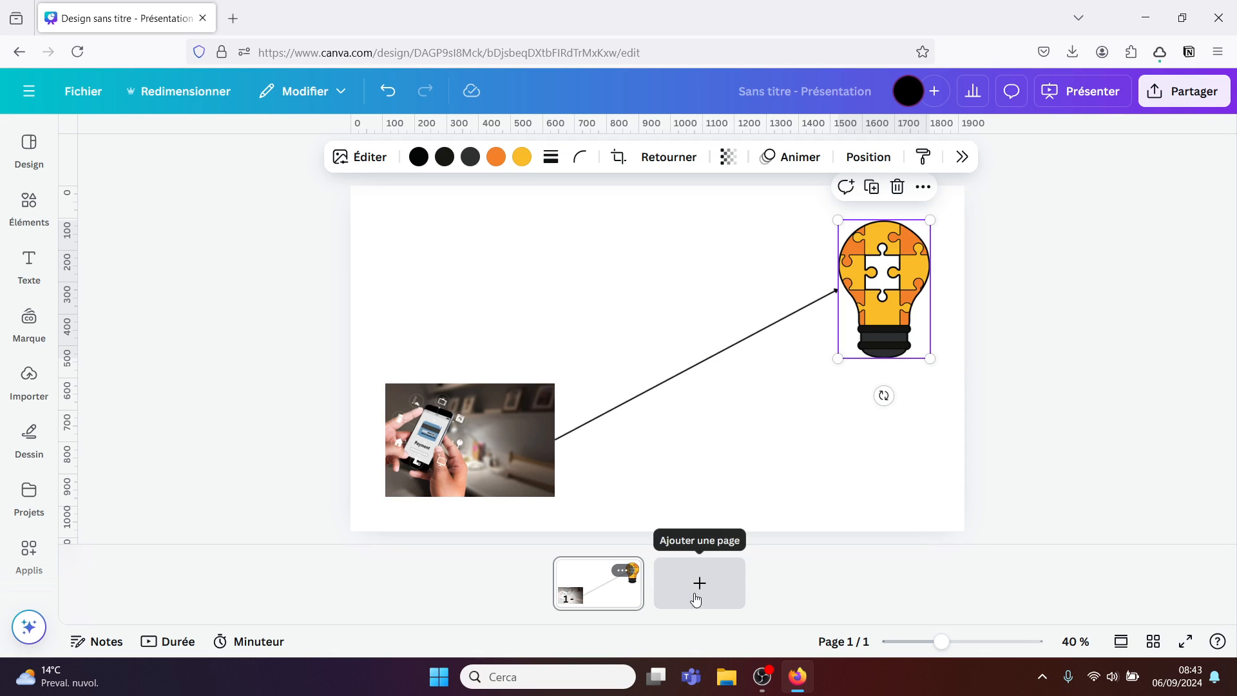
{"action": "left_click", "coordinate": [698, 587]}
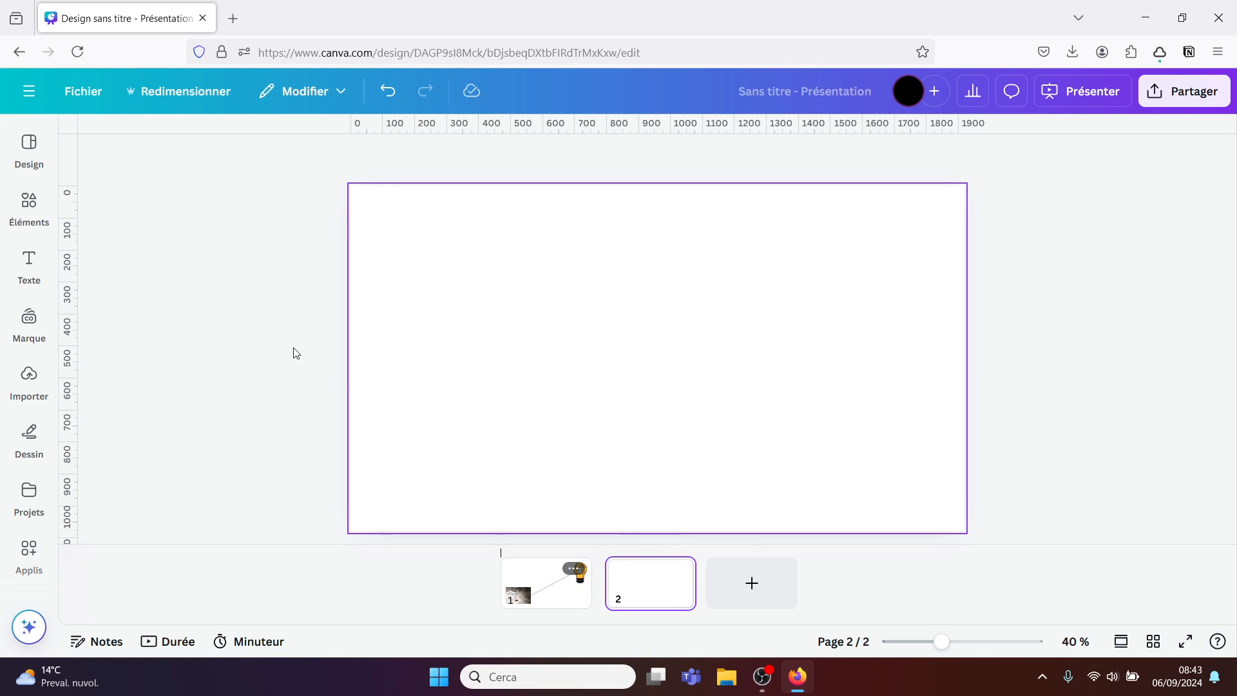
{"action": "left_click", "coordinate": [29, 208]}
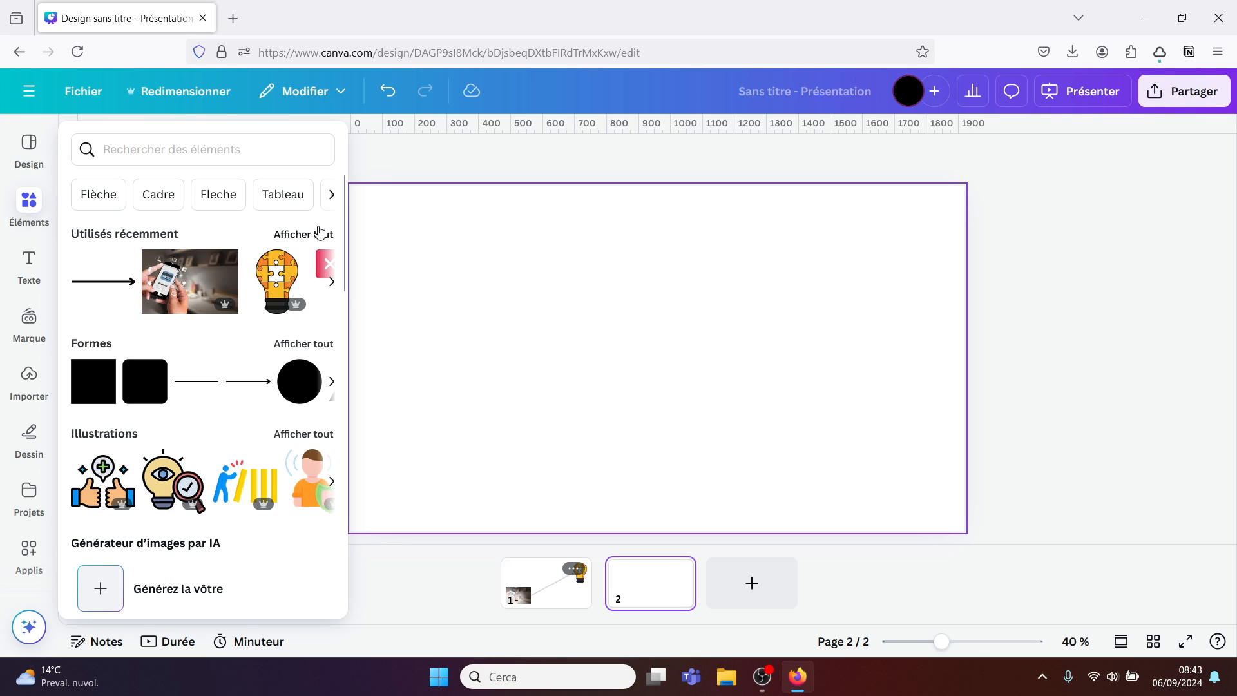
{"action": "left_click", "coordinate": [93, 391]}
{"action": "left_click", "coordinate": [702, 377]}
{"action": "left_click", "coordinate": [213, 241]}
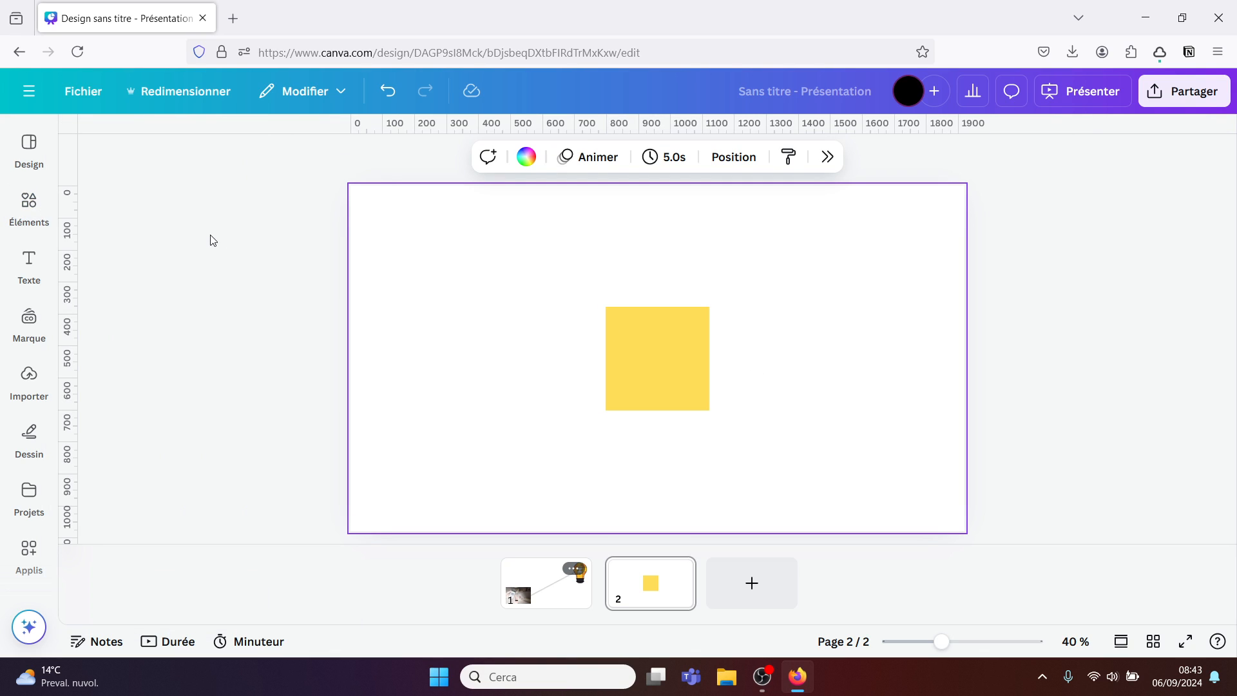
- Insert the recently used phone photo in the page's upper left area and move the yellow square to the right side
{"action": "left_click", "coordinate": [29, 201]}
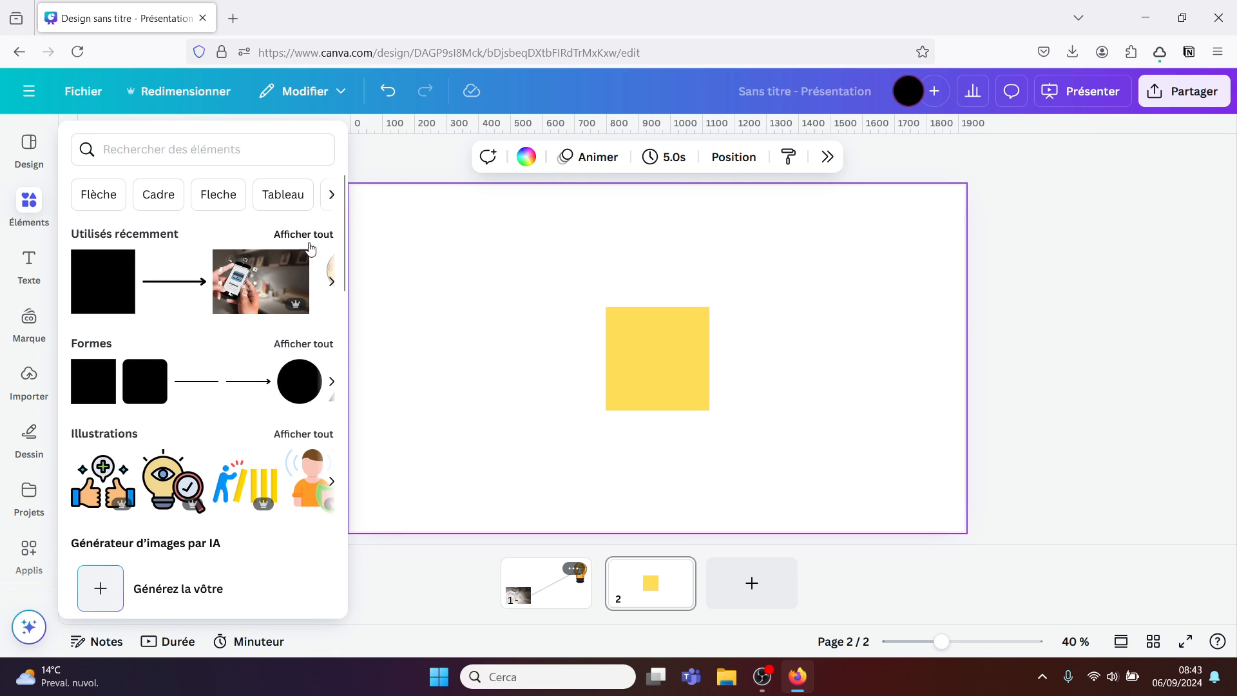
{"action": "left_click", "coordinate": [261, 282]}
{"action": "left_click", "coordinate": [667, 346]}
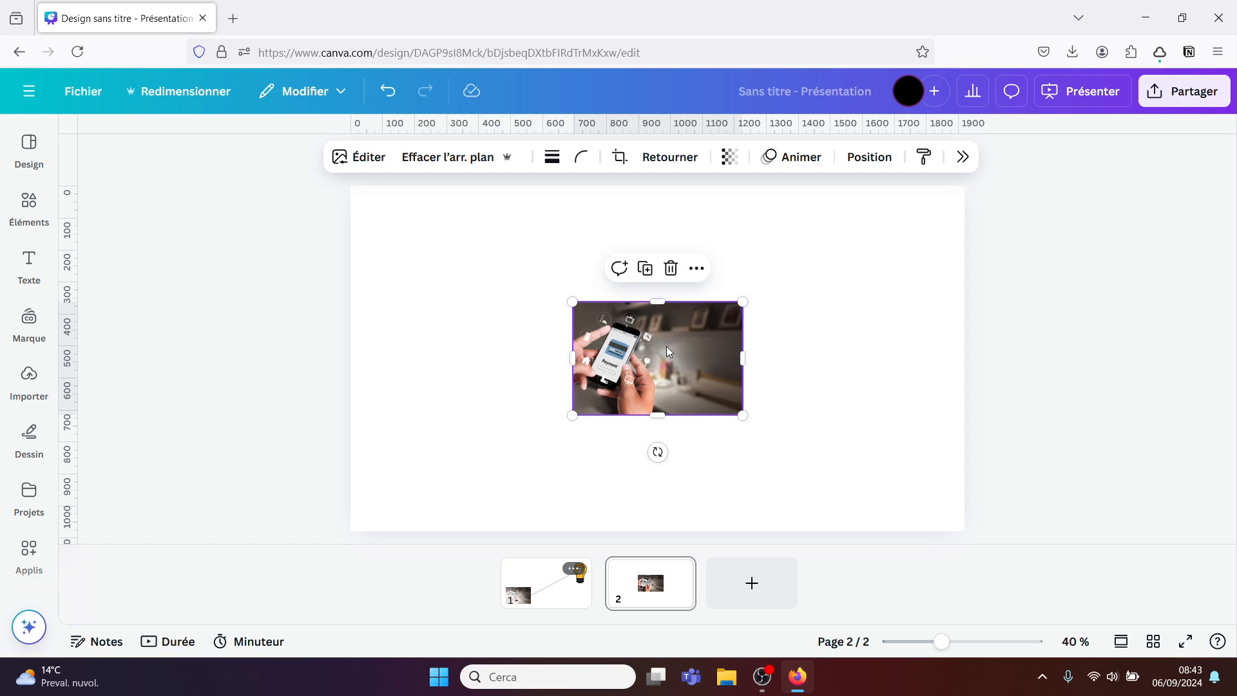
{"action": "left_click_drag", "start_coordinate": [666, 346], "coordinate": [489, 269]}
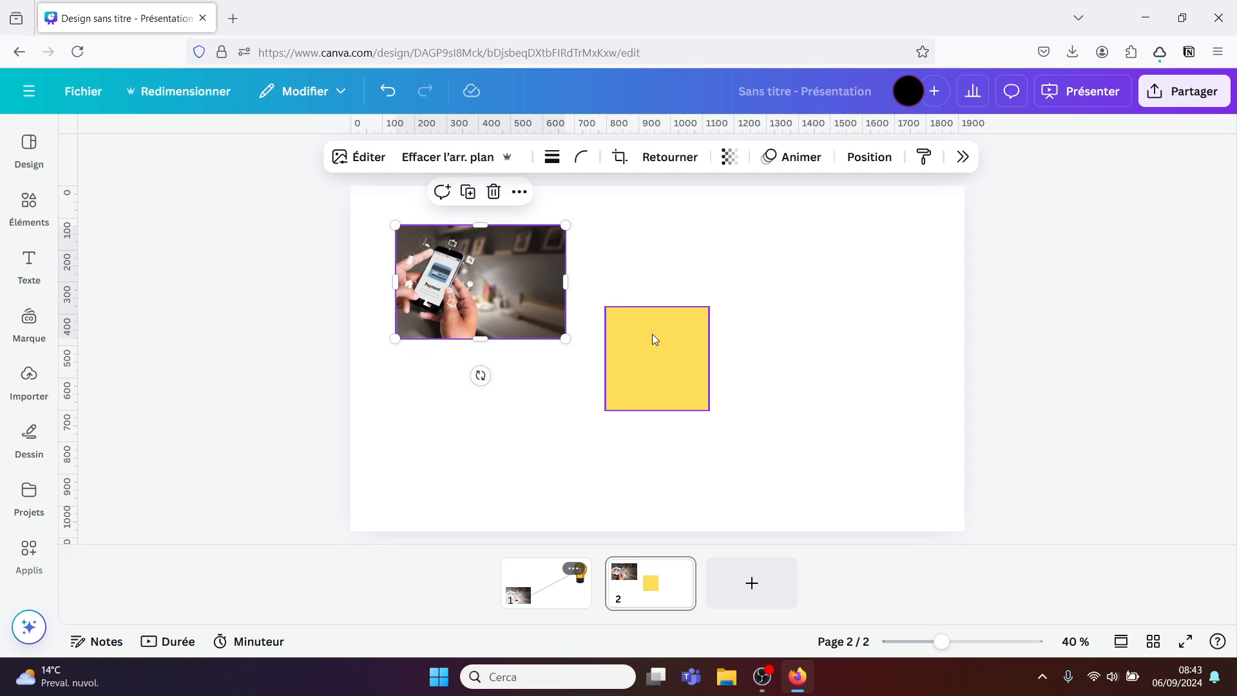
{"action": "left_click_drag", "start_coordinate": [652, 334], "coordinate": [844, 344]}
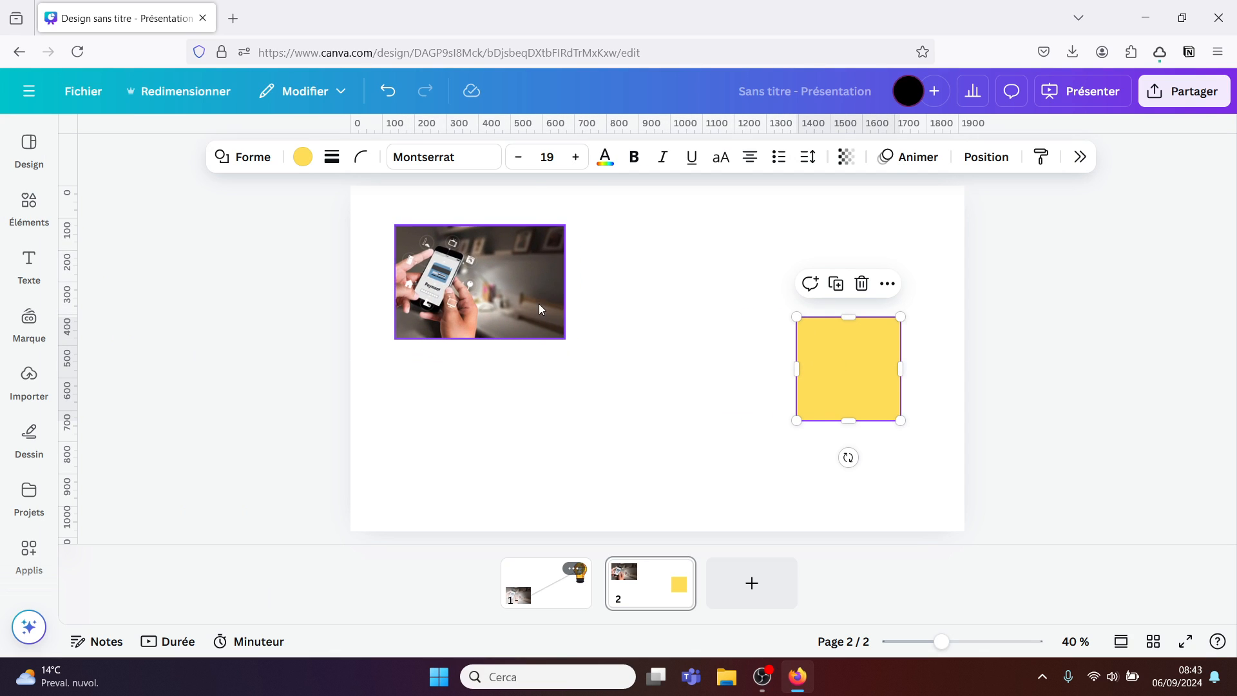
- Insert a solid line with an arrowhead at its right end from the shapes' line collection
{"action": "left_click", "coordinate": [29, 205]}
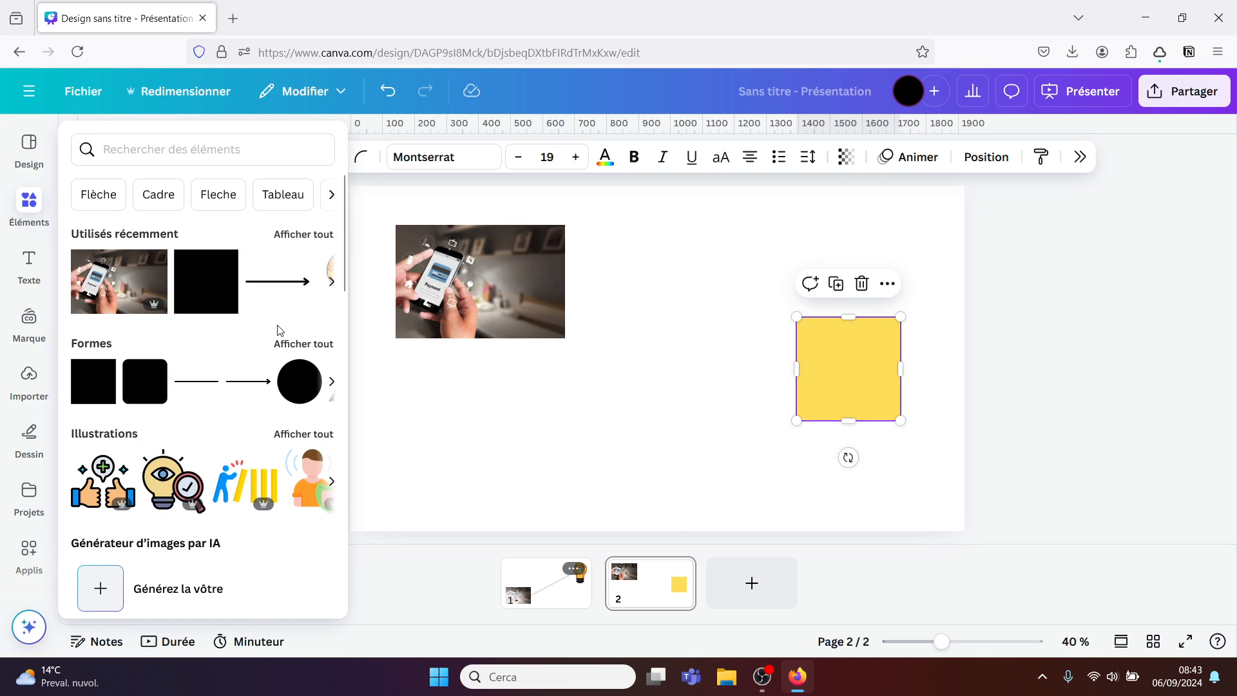
{"action": "left_click", "coordinate": [292, 345]}
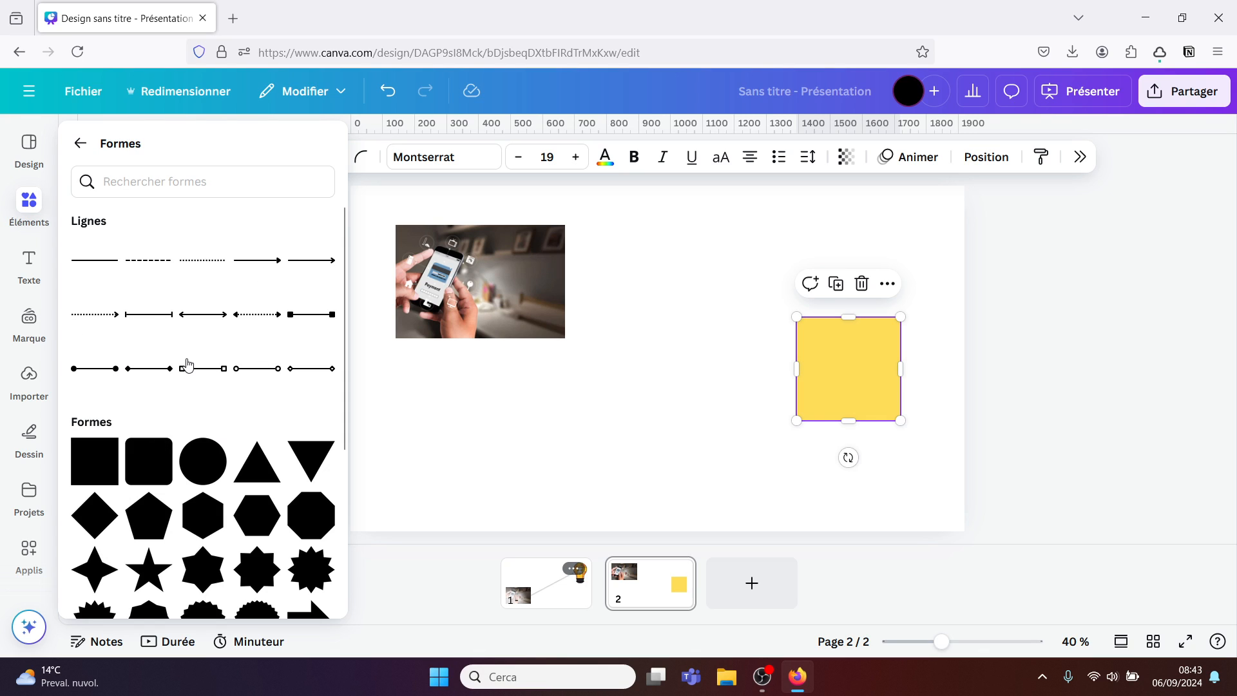
{"action": "left_click", "coordinate": [265, 260]}
{"action": "left_click", "coordinate": [622, 447]}
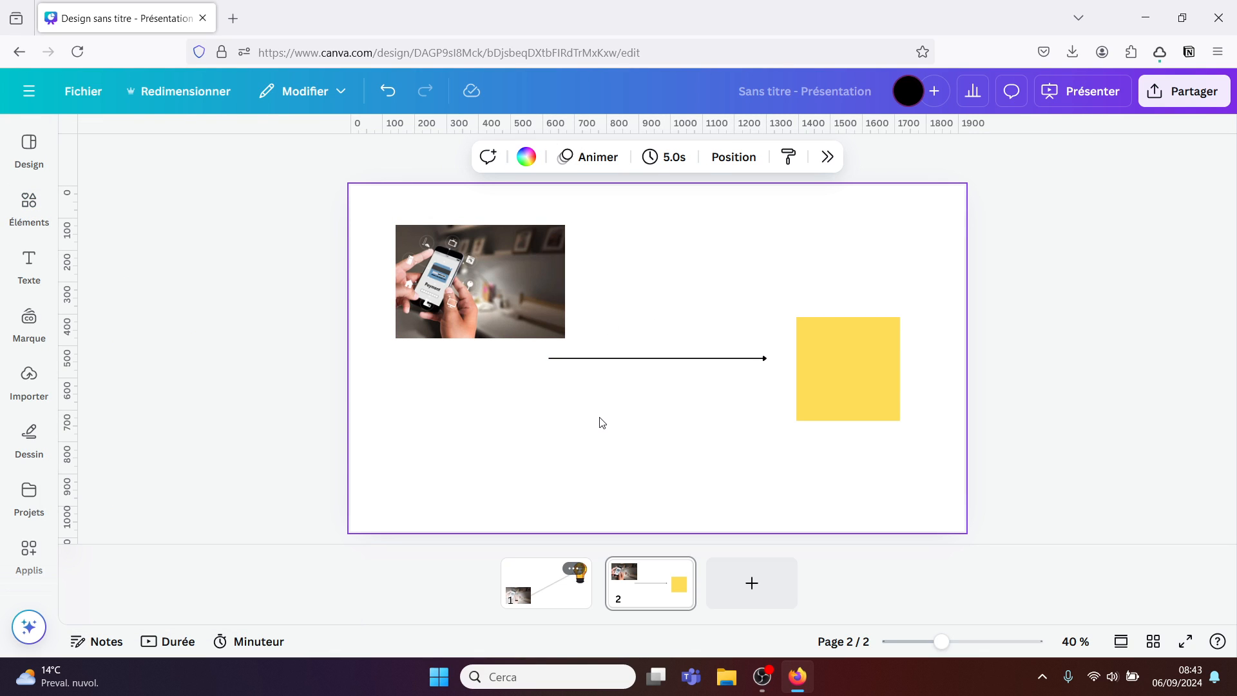
- Recolour the arrow with the yellow from the brand palette
{"action": "left_click", "coordinate": [660, 361]}
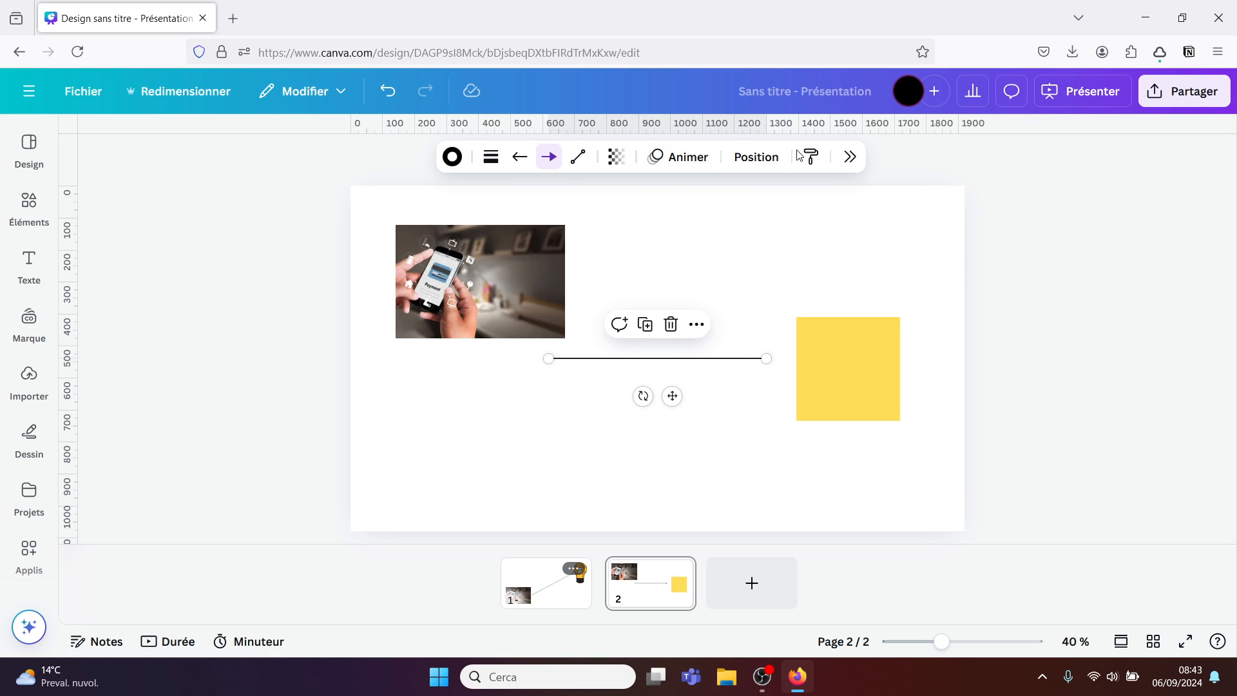
{"action": "left_click", "coordinate": [459, 163]}
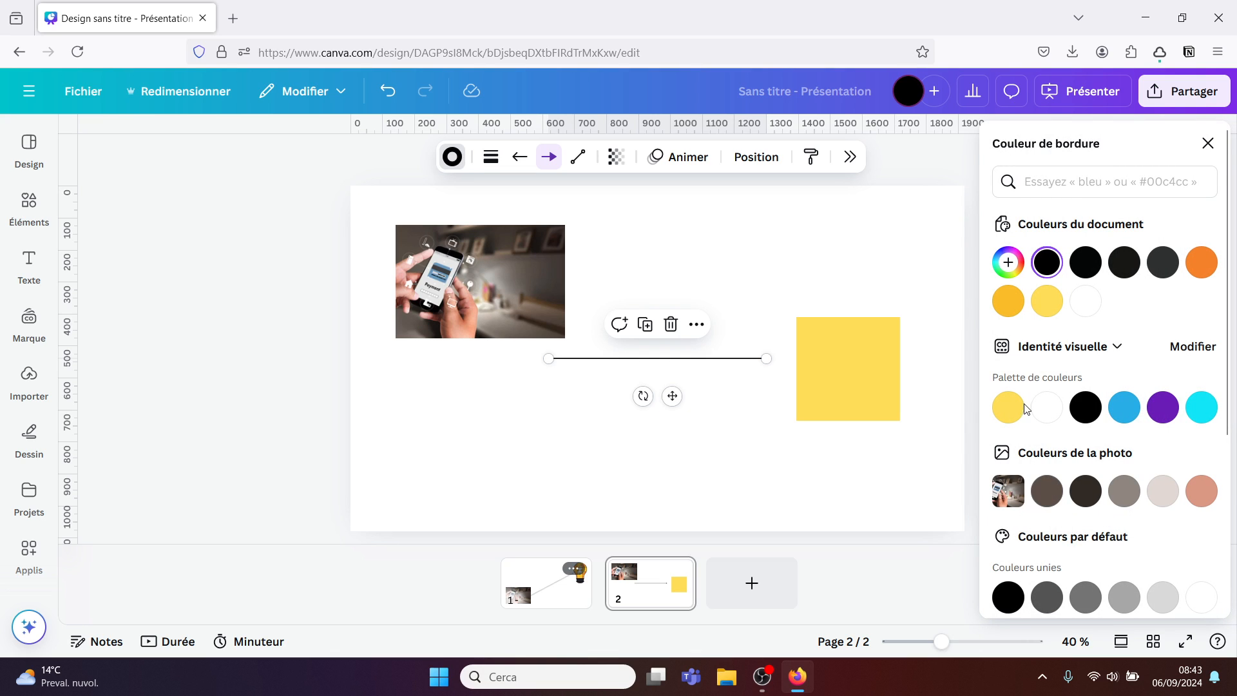
{"action": "left_click", "coordinate": [1008, 412]}
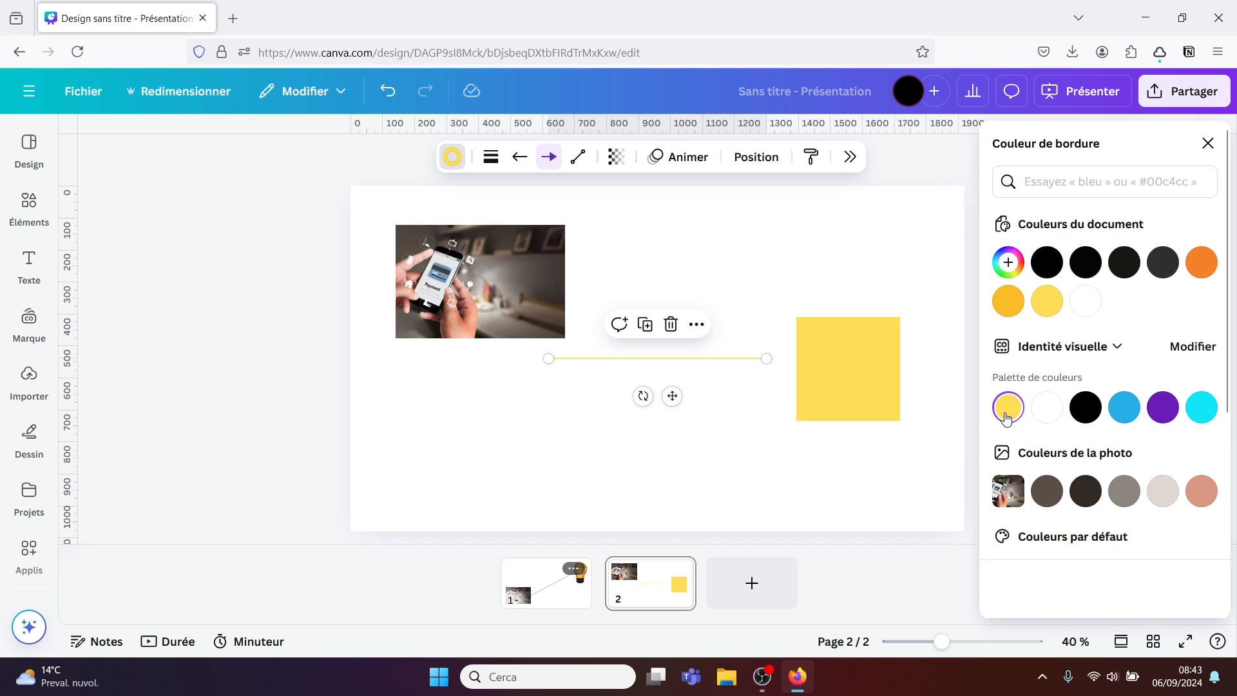
{"action": "left_click", "coordinate": [755, 434]}
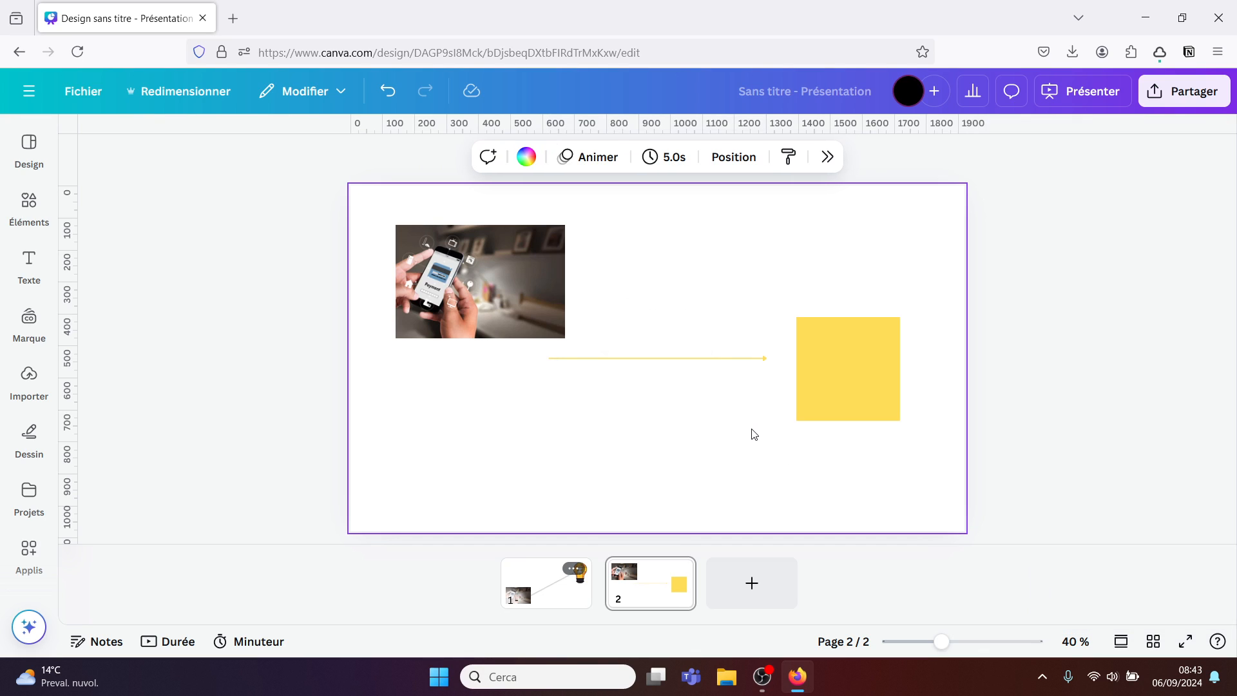
- Set the arrow's line thickness to 46 and its style to dotted
{"action": "left_click", "coordinate": [710, 365]}
{"action": "left_click", "coordinate": [491, 157]}
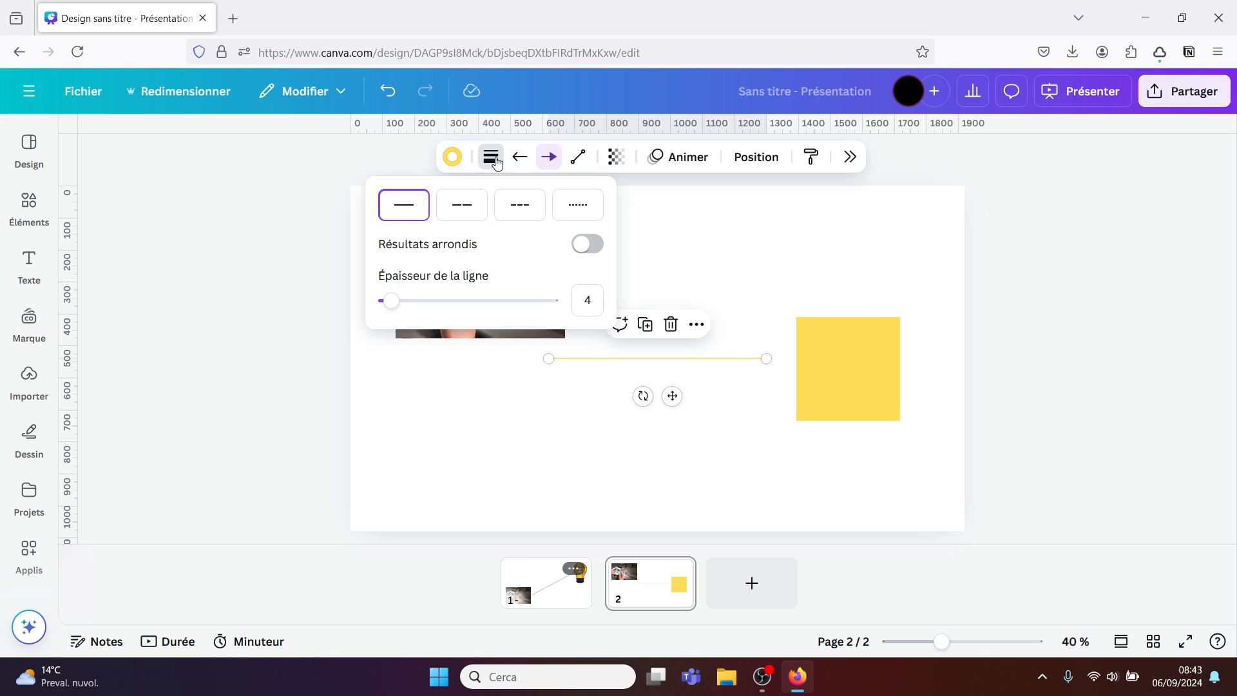
{"action": "left_click_drag", "start_coordinate": [391, 301], "coordinate": [462, 302]}
{"action": "left_click", "coordinate": [575, 211]}
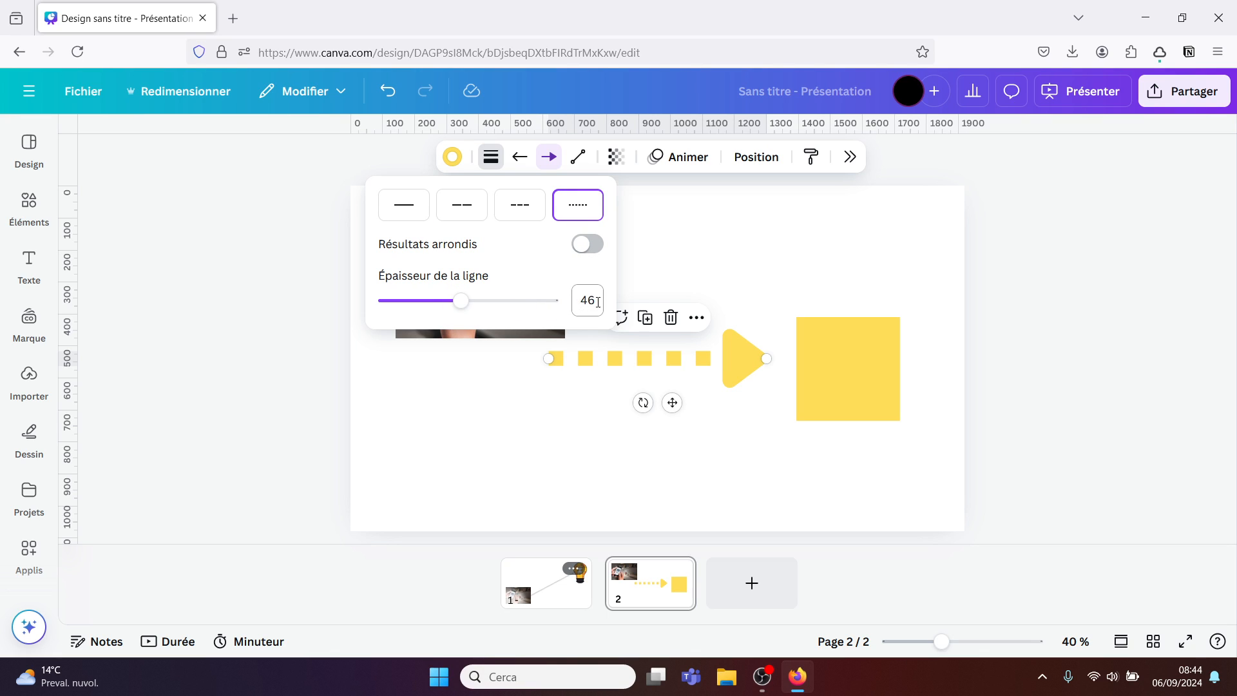
{"action": "left_click", "coordinate": [721, 279]}
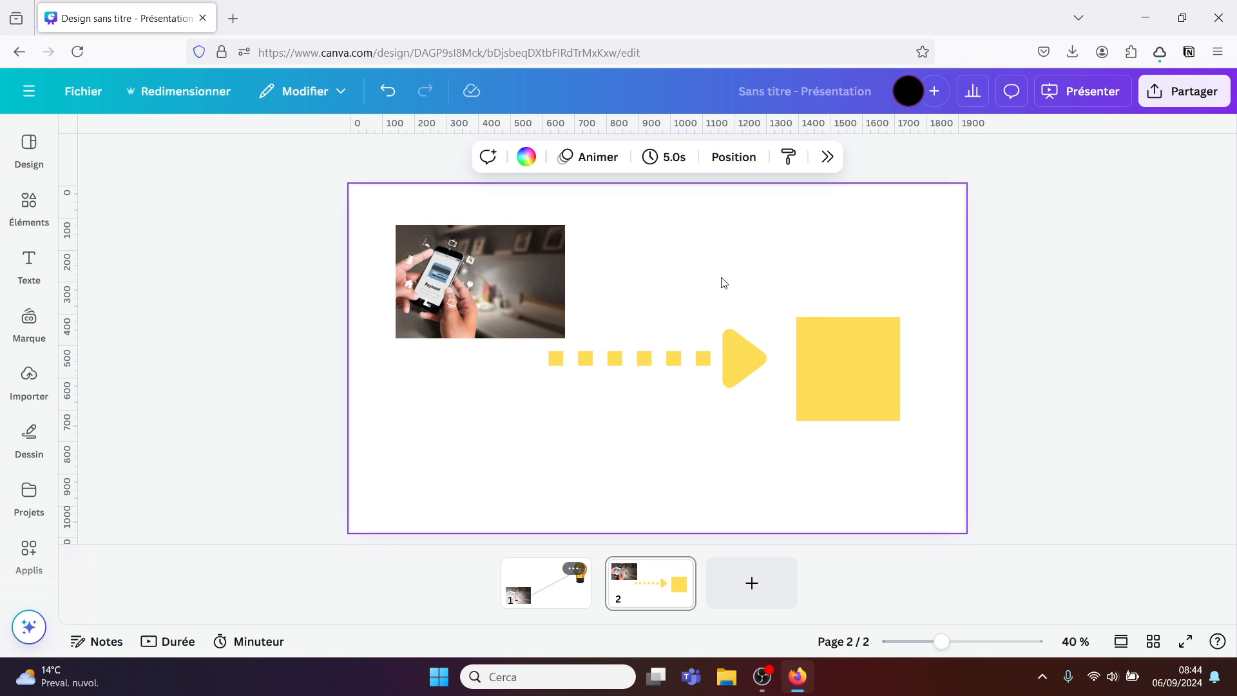
- Attach the dotted arrow's start to the photo and its tip to the yellow square, with the square level with the photo
{"action": "left_click", "coordinate": [633, 365]}
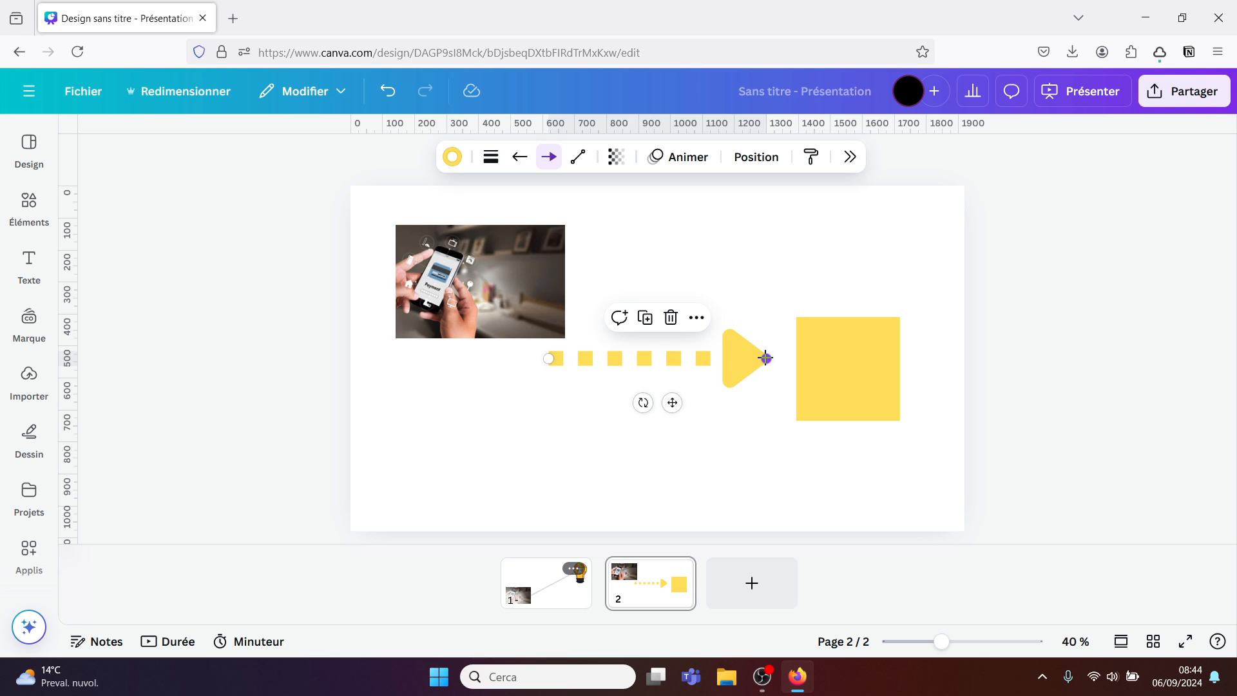
{"action": "left_click_drag", "start_coordinate": [547, 357], "coordinate": [481, 280]}
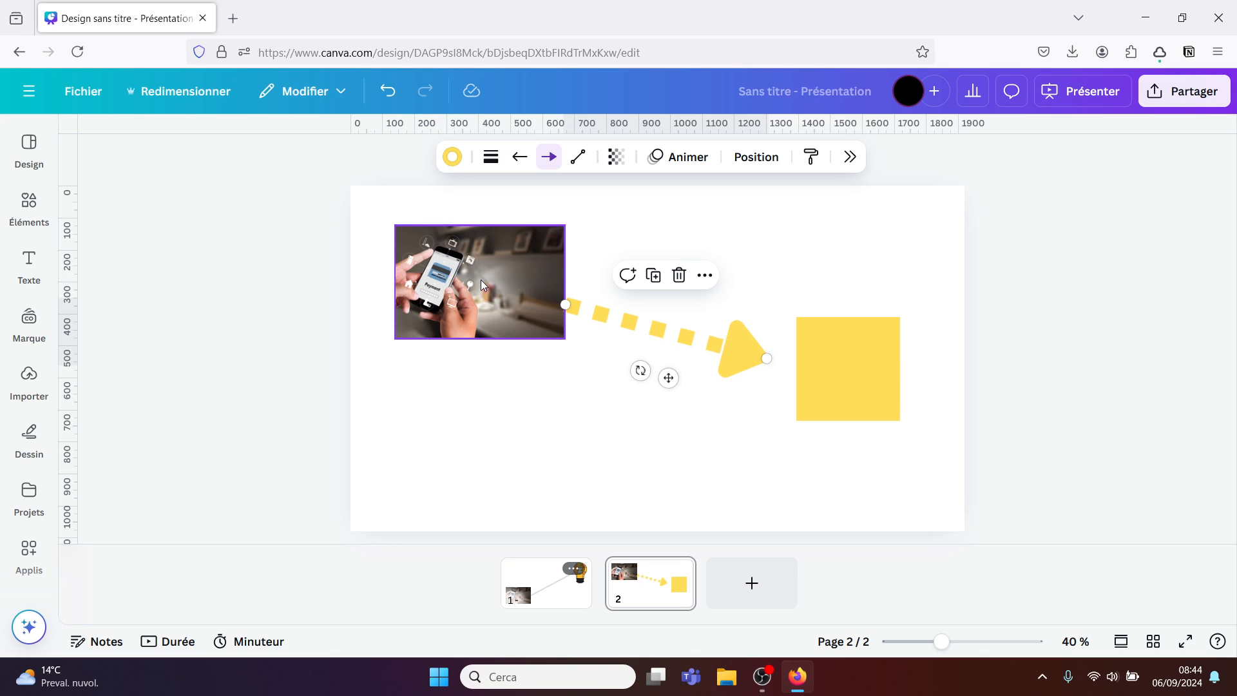
{"action": "left_click_drag", "start_coordinate": [767, 358], "coordinate": [876, 270]}
{"action": "left_click", "coordinate": [732, 428]}
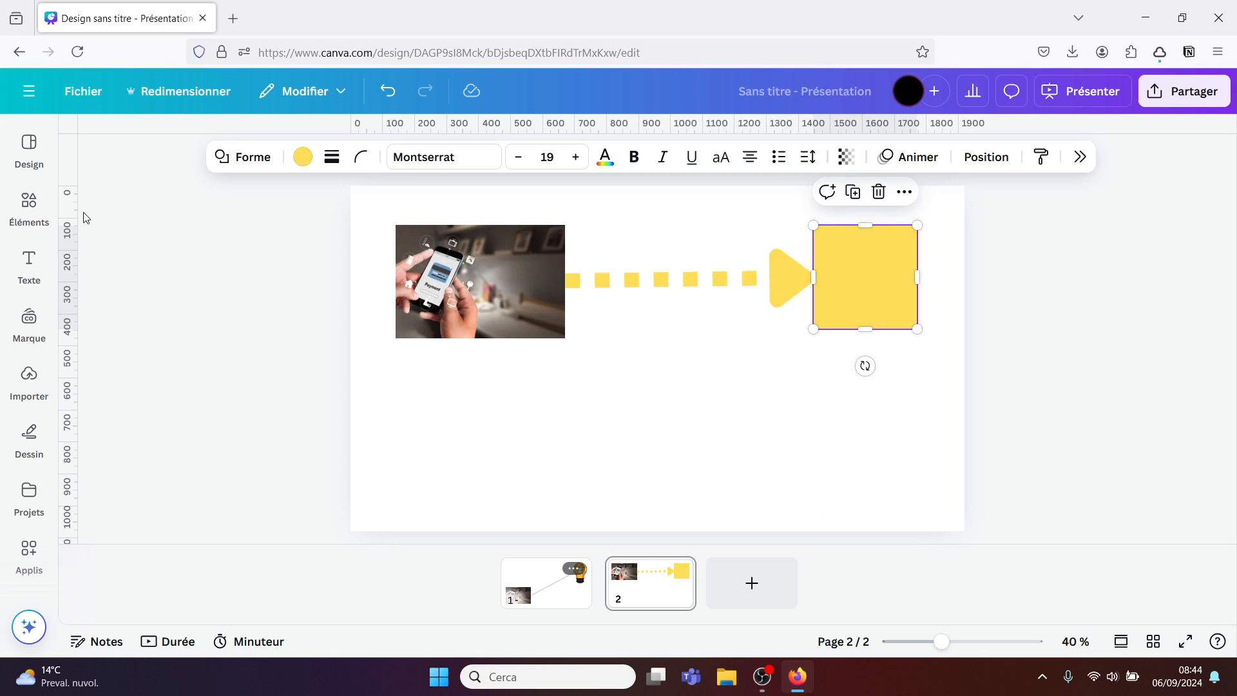
- Add a yellow circle shape in the lower middle of the page, below the dotted arrow
{"action": "left_click", "coordinate": [50, 213]}
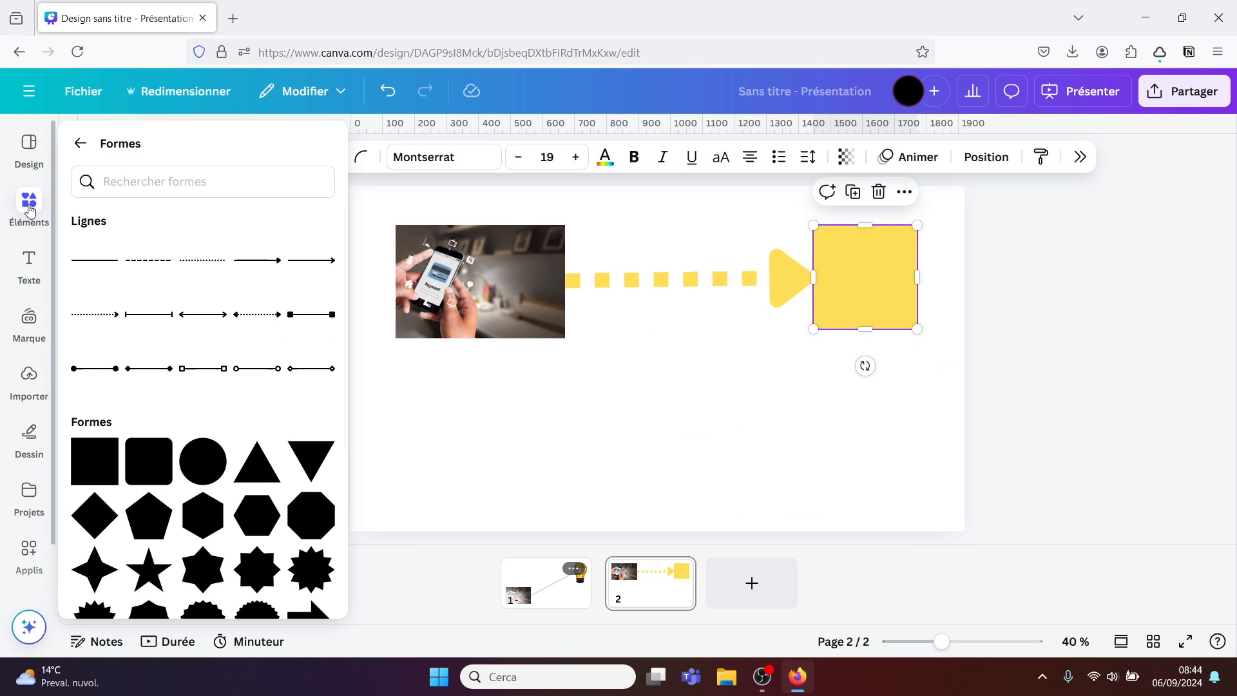
{"action": "left_click", "coordinate": [200, 465]}
{"action": "left_click_drag", "start_coordinate": [655, 365], "coordinate": [647, 462]}
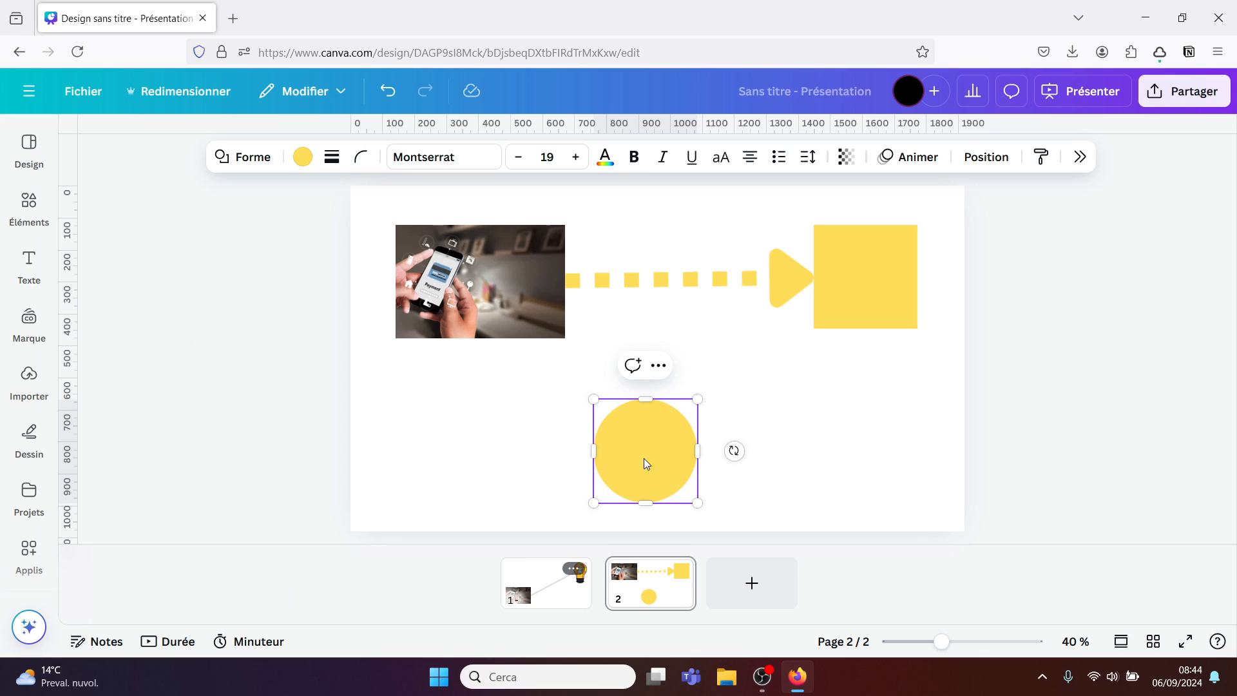
- Insert a double-headed arrow connecting the top of the circle to the yellow square, and shift the square slightly right
{"action": "left_click", "coordinate": [33, 212]}
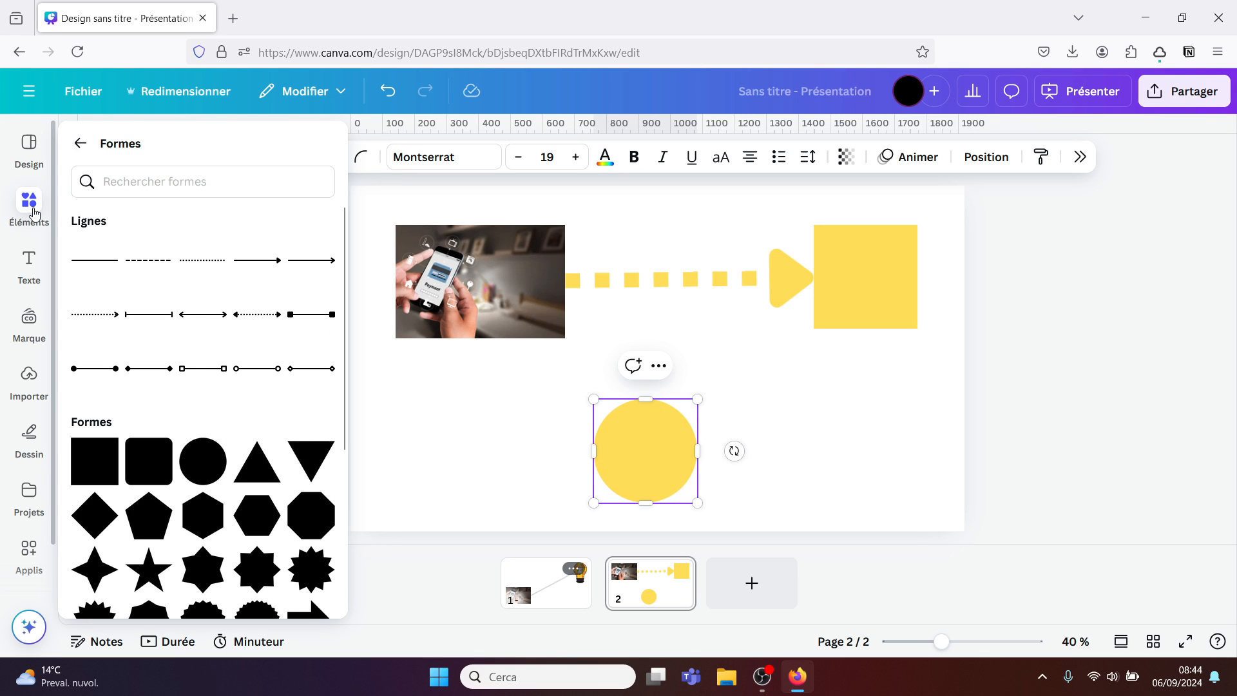
{"action": "left_click", "coordinate": [193, 315]}
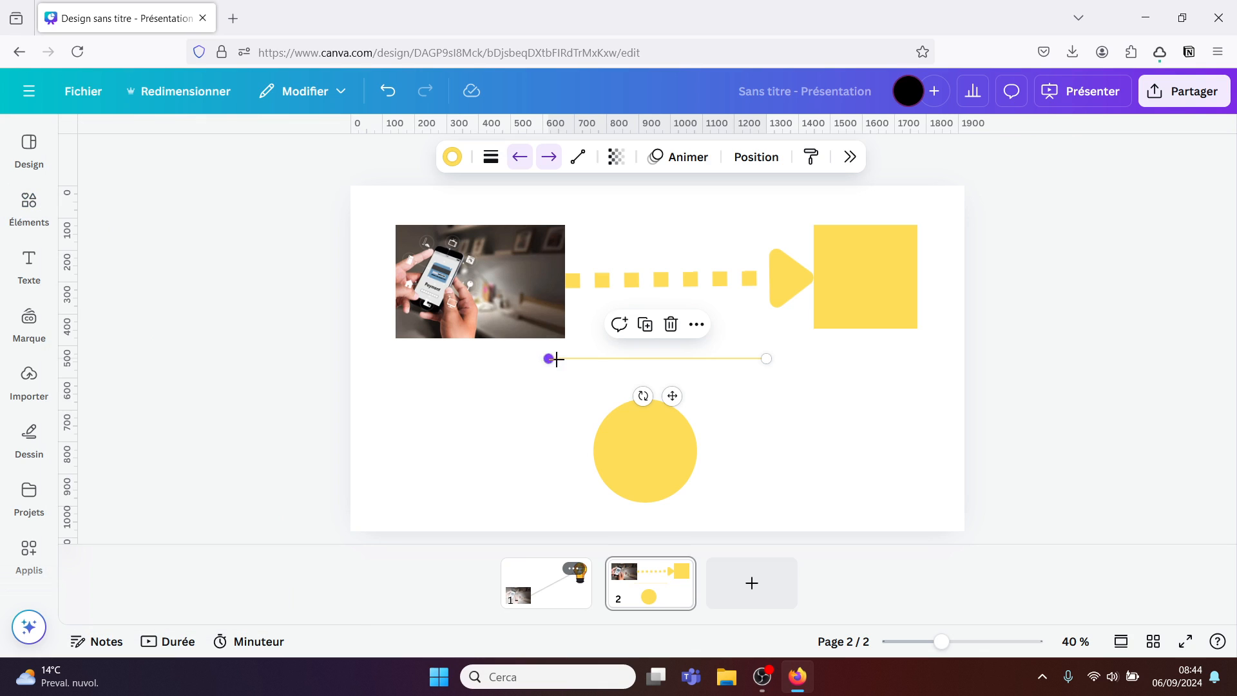
{"action": "left_click_drag", "start_coordinate": [549, 359], "coordinate": [659, 423]}
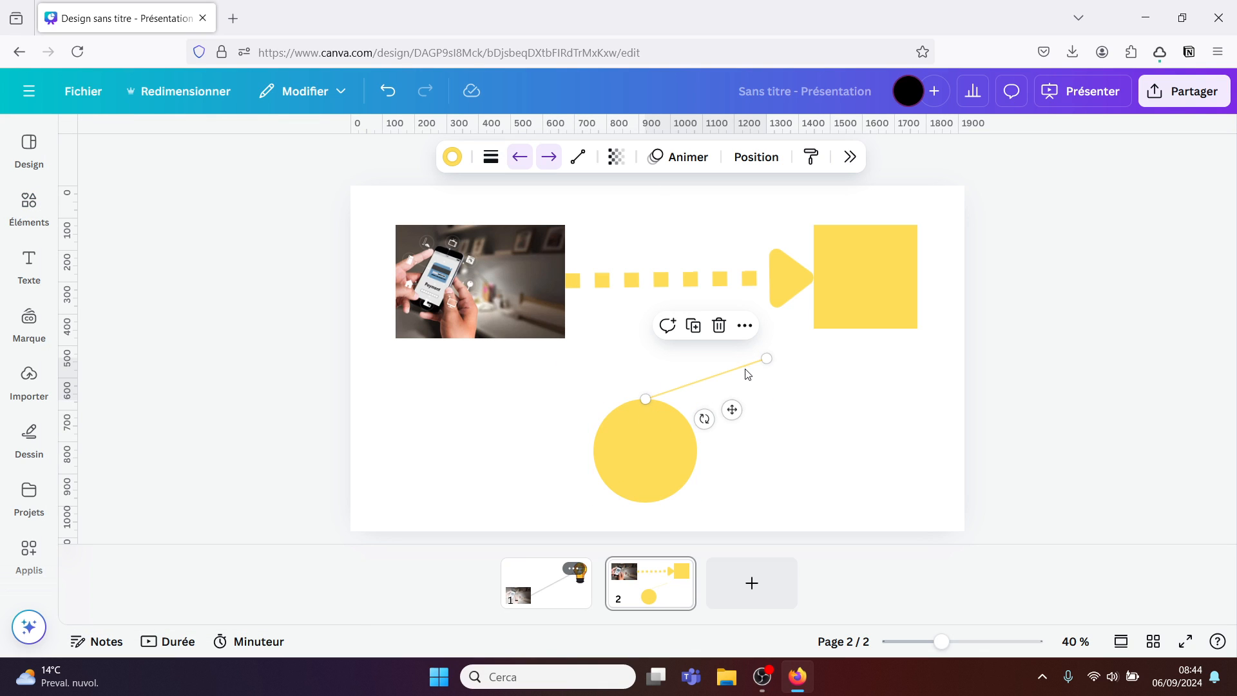
{"action": "left_click_drag", "start_coordinate": [765, 359], "coordinate": [879, 291]}
{"action": "left_click", "coordinate": [872, 295]}
- Give the start of the dotted arrow a hollow circle, after trying a filled arrowhead there
{"action": "left_click", "coordinate": [691, 292]}
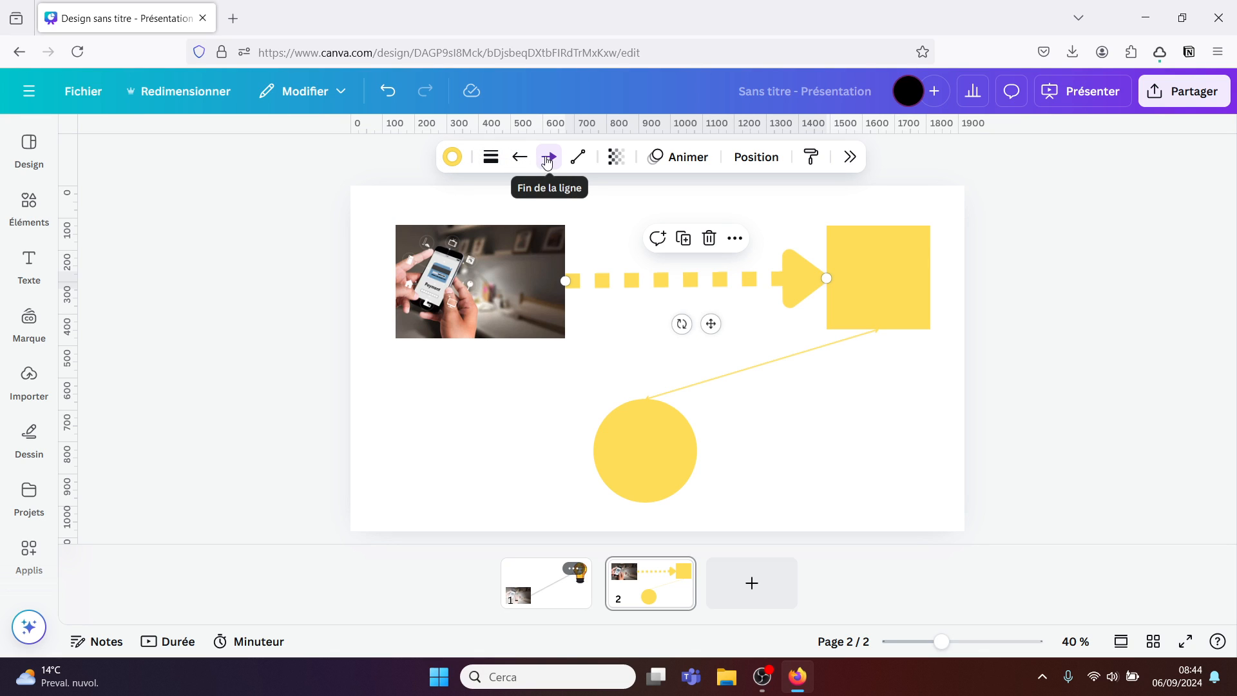
{"action": "left_click", "coordinate": [522, 161]}
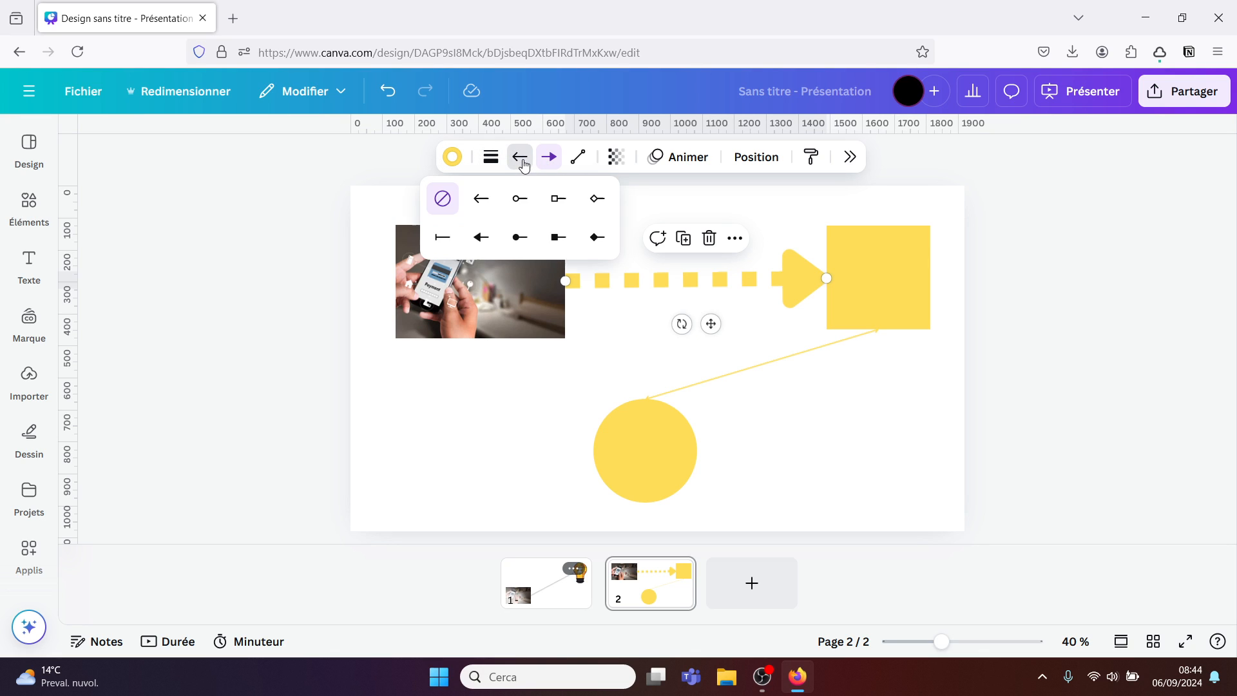
{"action": "left_click", "coordinate": [493, 240]}
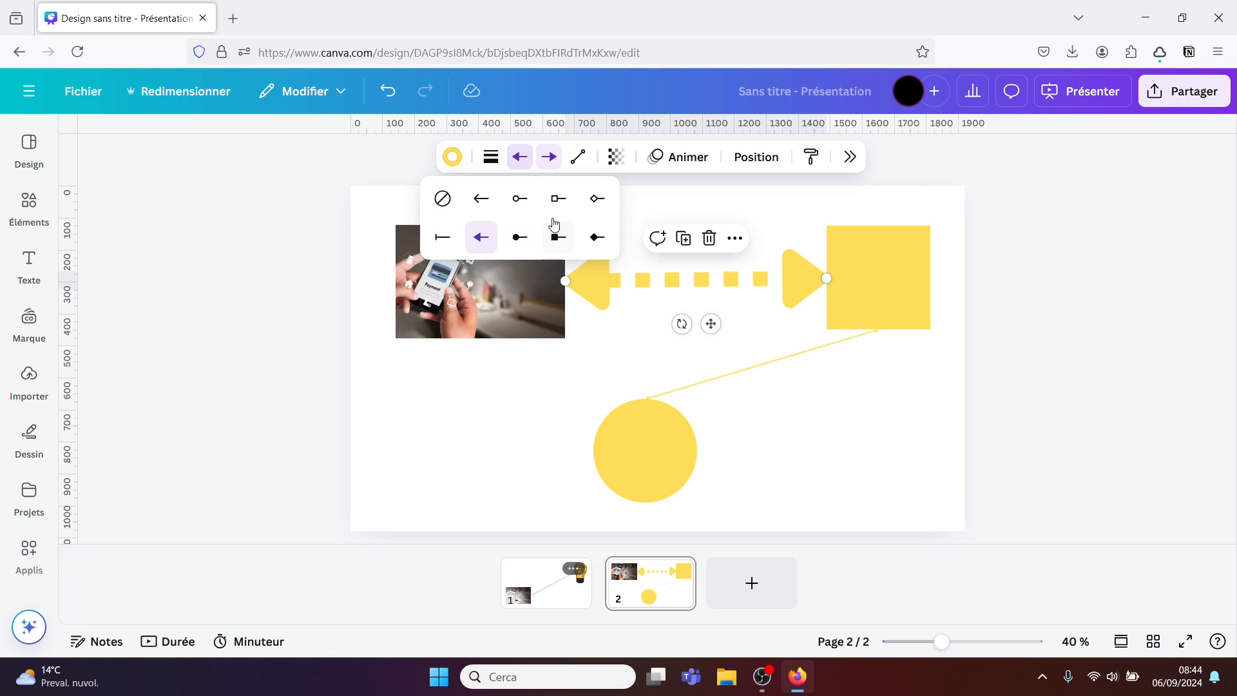
{"action": "left_click", "coordinate": [515, 203]}
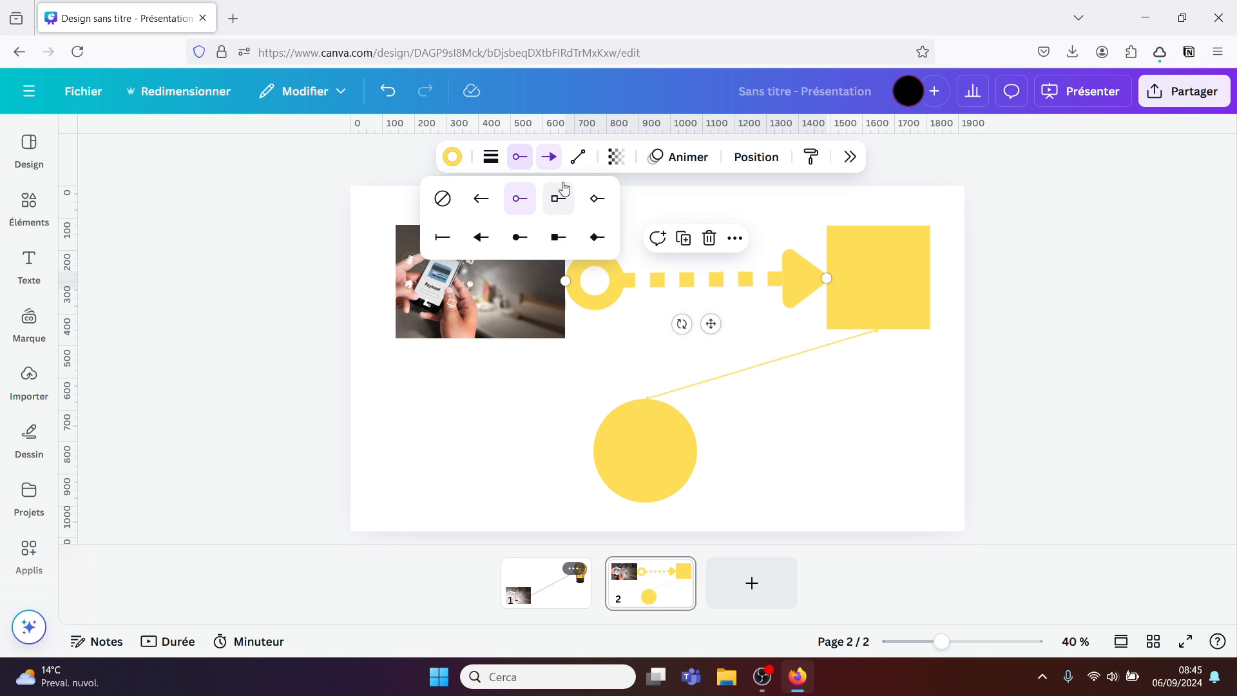
- Try a hollow square at the end of the dotted arrow, and restore the filled arrowhead
{"action": "left_click", "coordinate": [549, 156]}
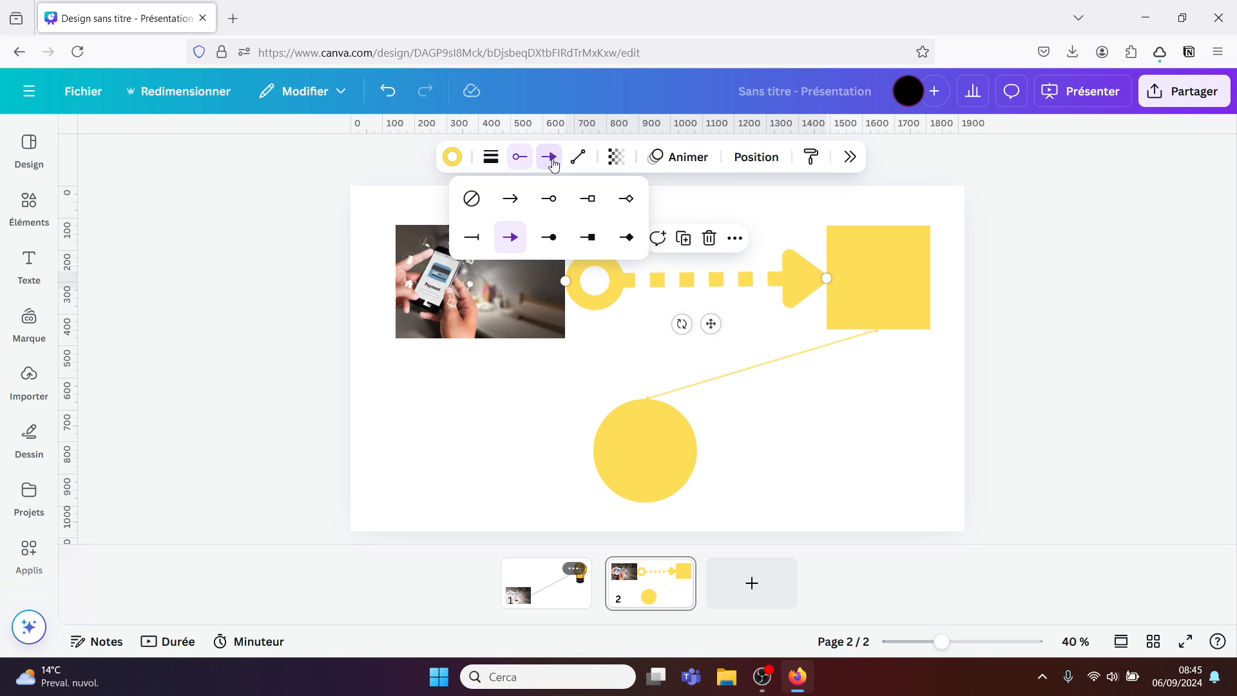
{"action": "left_click", "coordinate": [599, 205]}
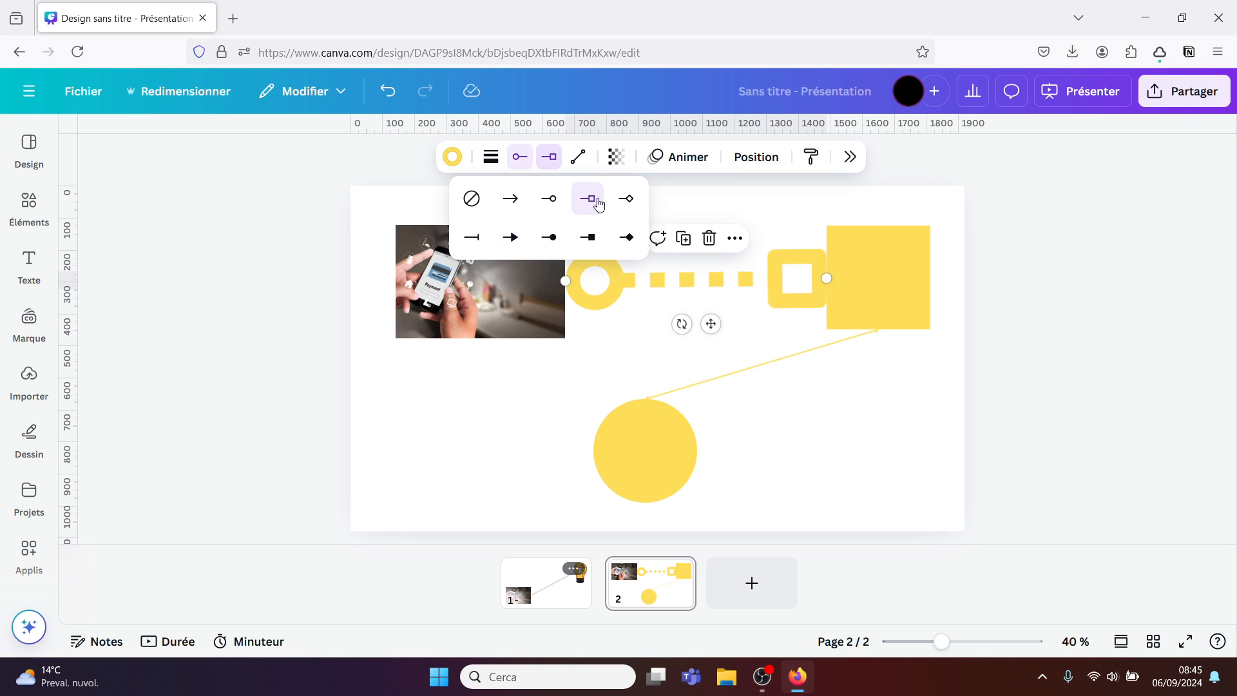
{"action": "left_click", "coordinate": [504, 248]}
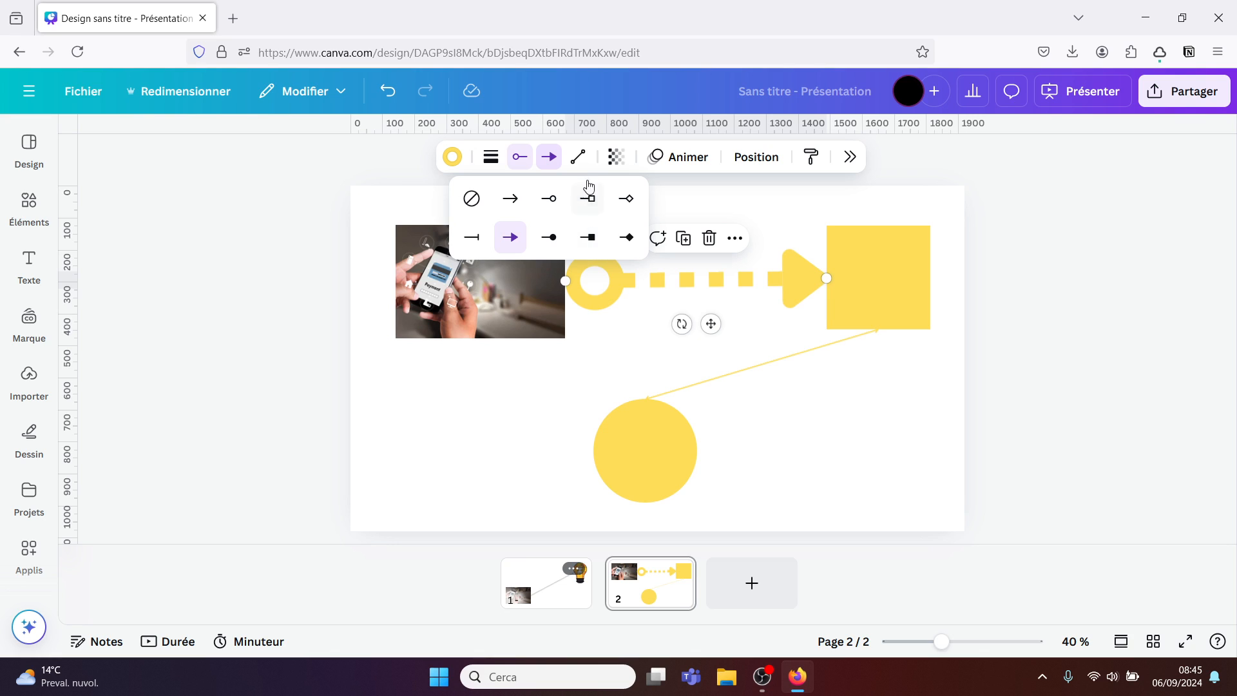
- Change the dotted arrow's line type to Ligne coudée
{"action": "left_click", "coordinate": [579, 159]}
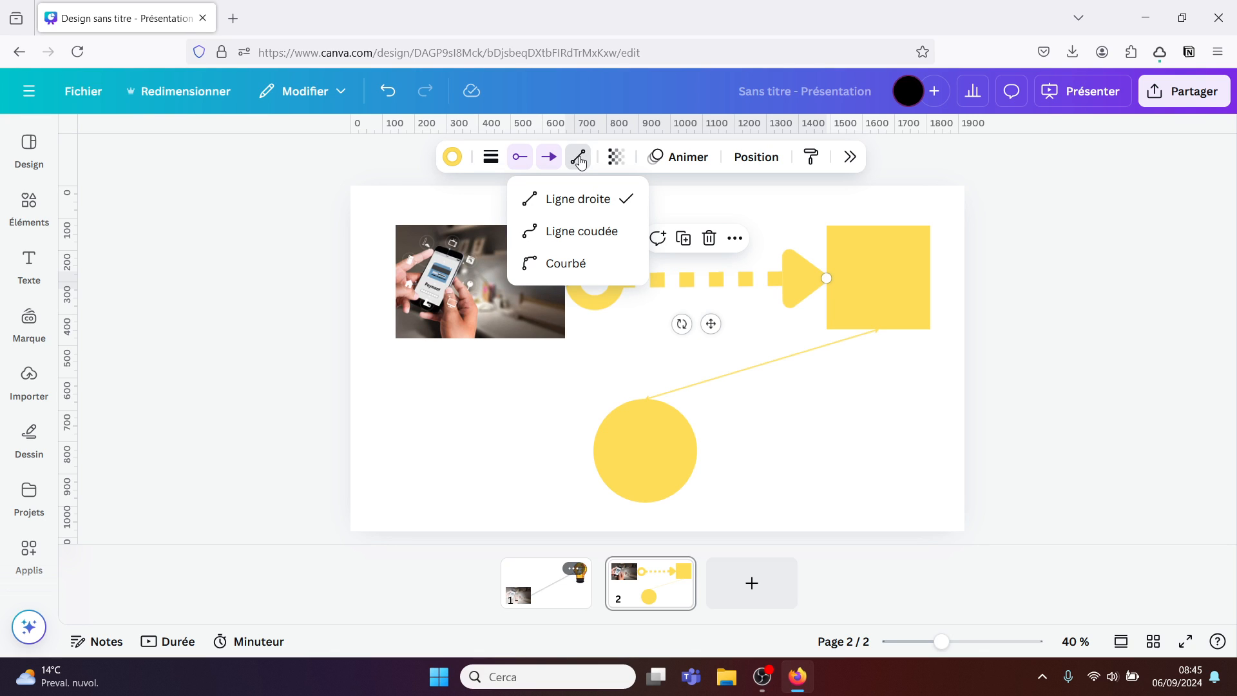
{"action": "left_click", "coordinate": [583, 233]}
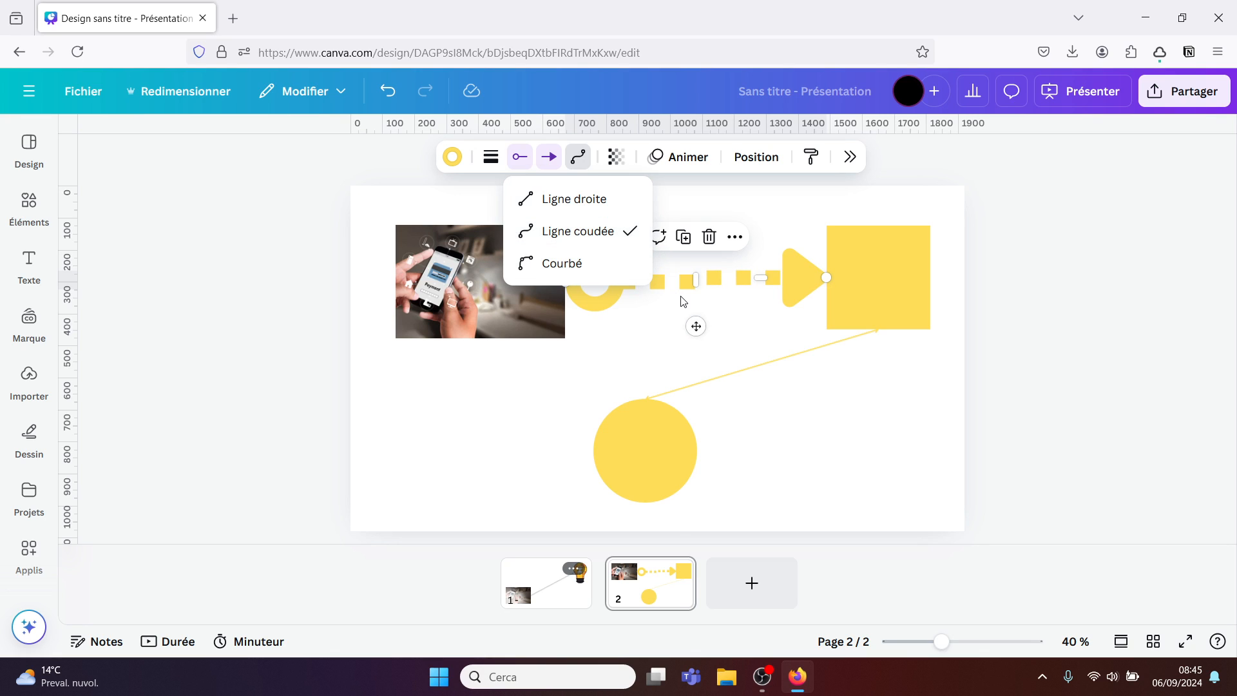
- Move the photo to the page's left edge and adjust the segments of the bent dotted arrow
{"action": "left_click", "coordinate": [696, 282]}
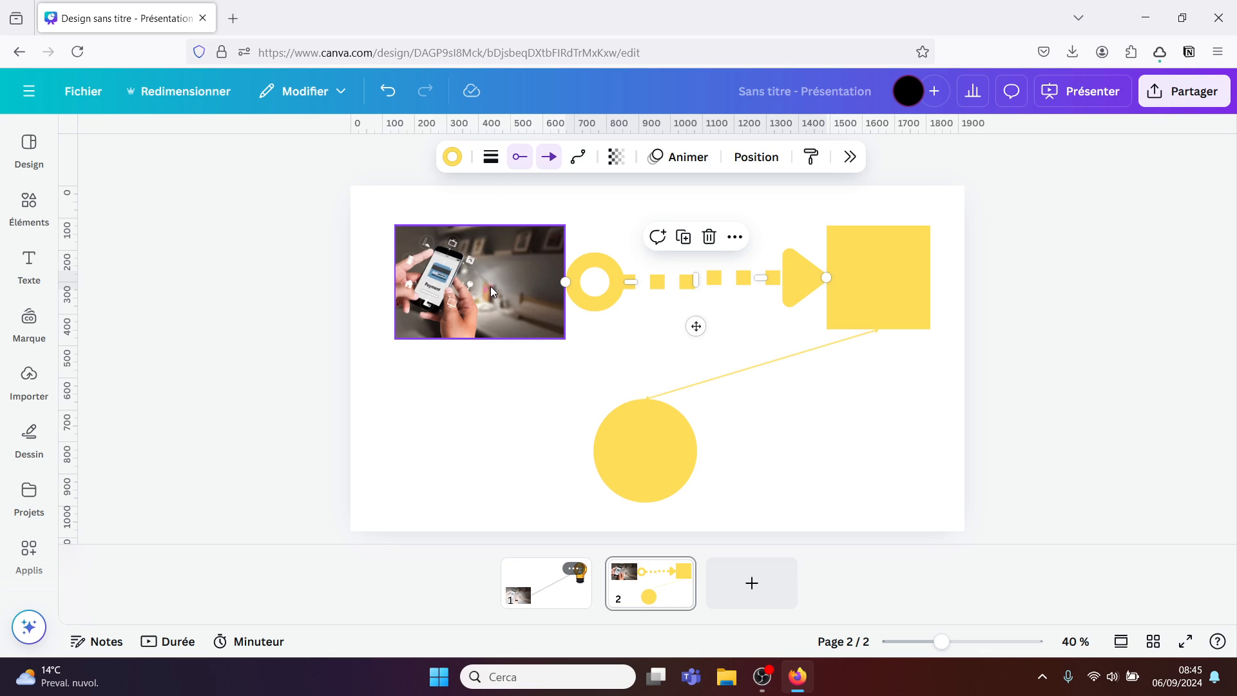
{"action": "left_click_drag", "start_coordinate": [490, 286], "coordinate": [339, 286]}
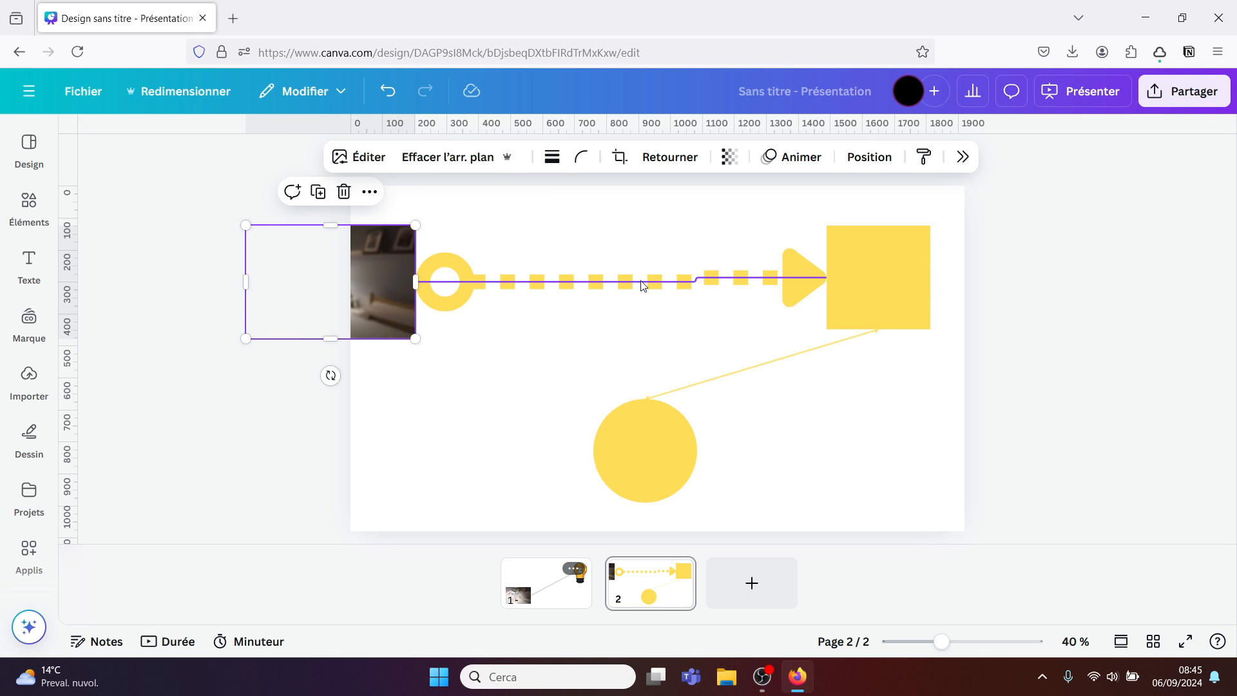
{"action": "left_click_drag", "start_coordinate": [643, 286], "coordinate": [680, 262]}
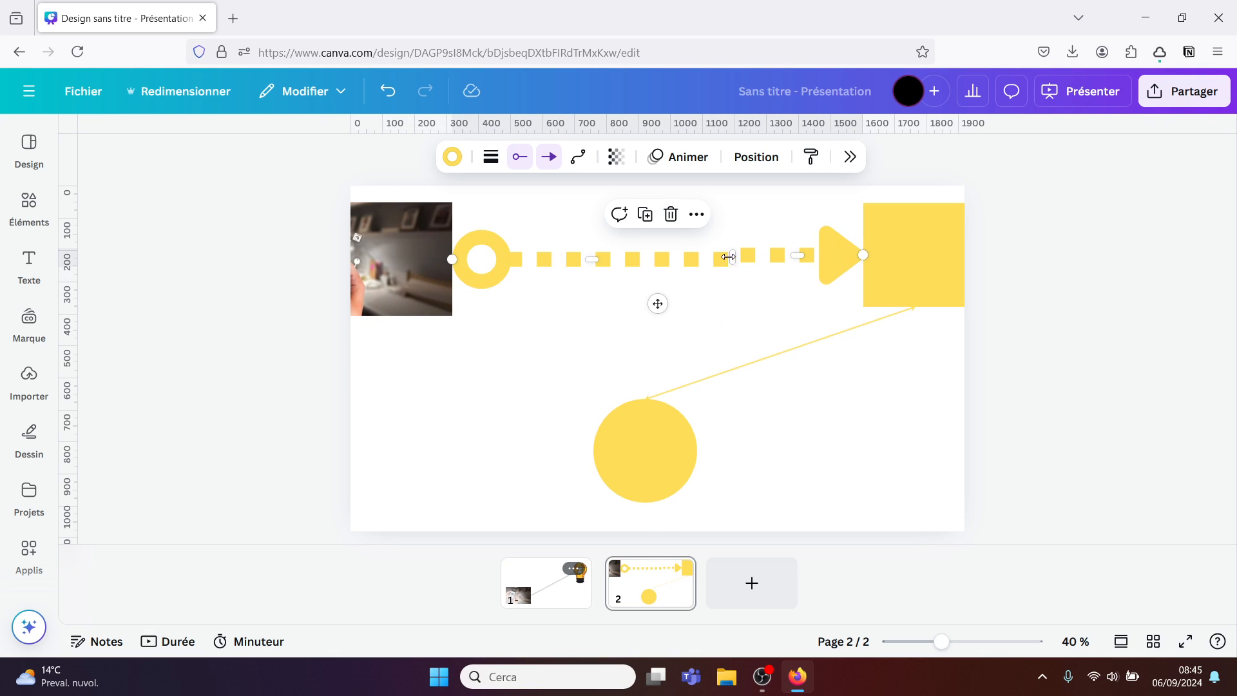
{"action": "left_click_drag", "start_coordinate": [596, 258], "coordinate": [539, 318]}
- Delete all the elements on page 2
{"action": "left_click", "coordinate": [288, 244]}
{"action": "left_click_drag", "start_coordinate": [288, 244], "coordinate": [1021, 449]}
{"action": "key", "text": "Delete"}
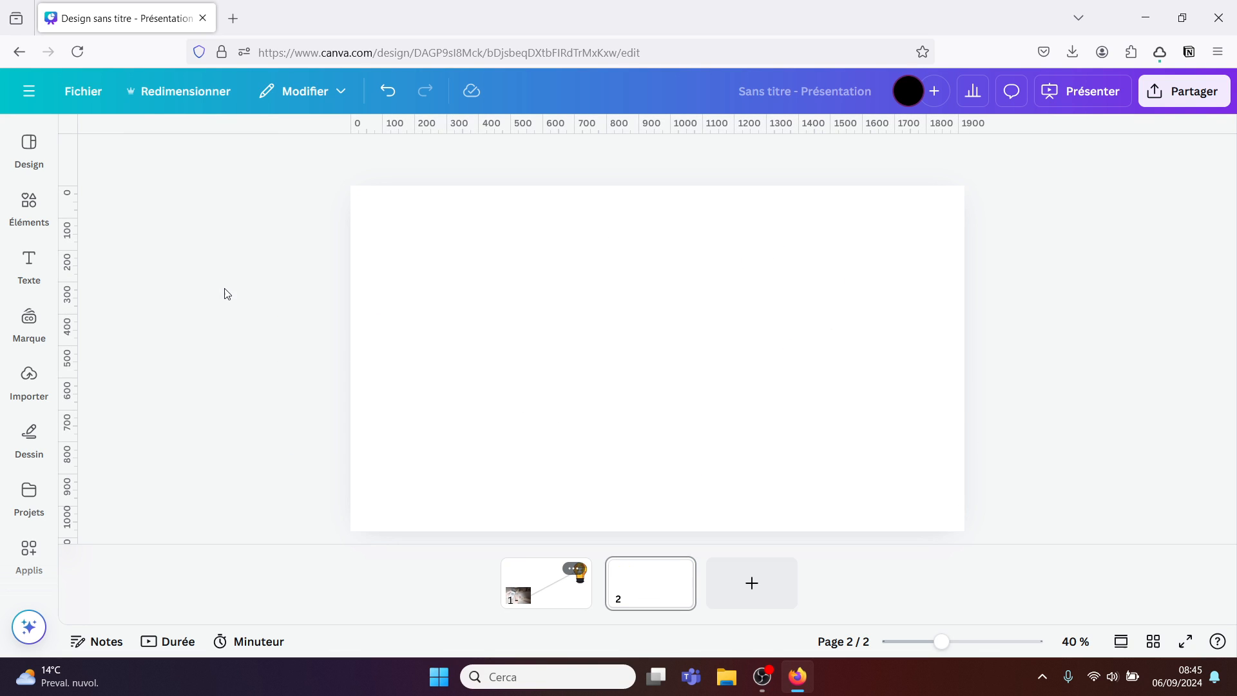
- Insert a rounded square in the lower right of the page and a square in the upper left
{"action": "left_click", "coordinate": [29, 201]}
{"action": "left_click", "coordinate": [95, 469]}
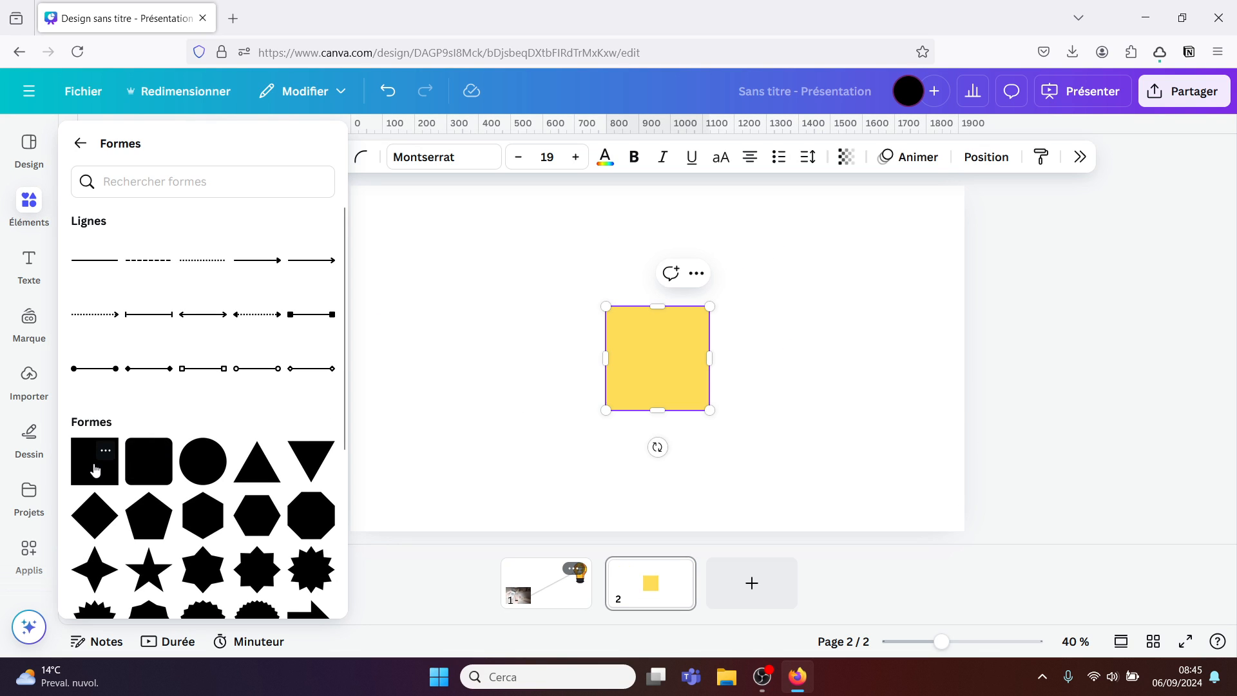
{"action": "left_click_drag", "start_coordinate": [657, 359], "coordinate": [879, 408]}
{"action": "left_click", "coordinate": [666, 370]}
{"action": "left_click_drag", "start_coordinate": [666, 370], "coordinate": [449, 292]}
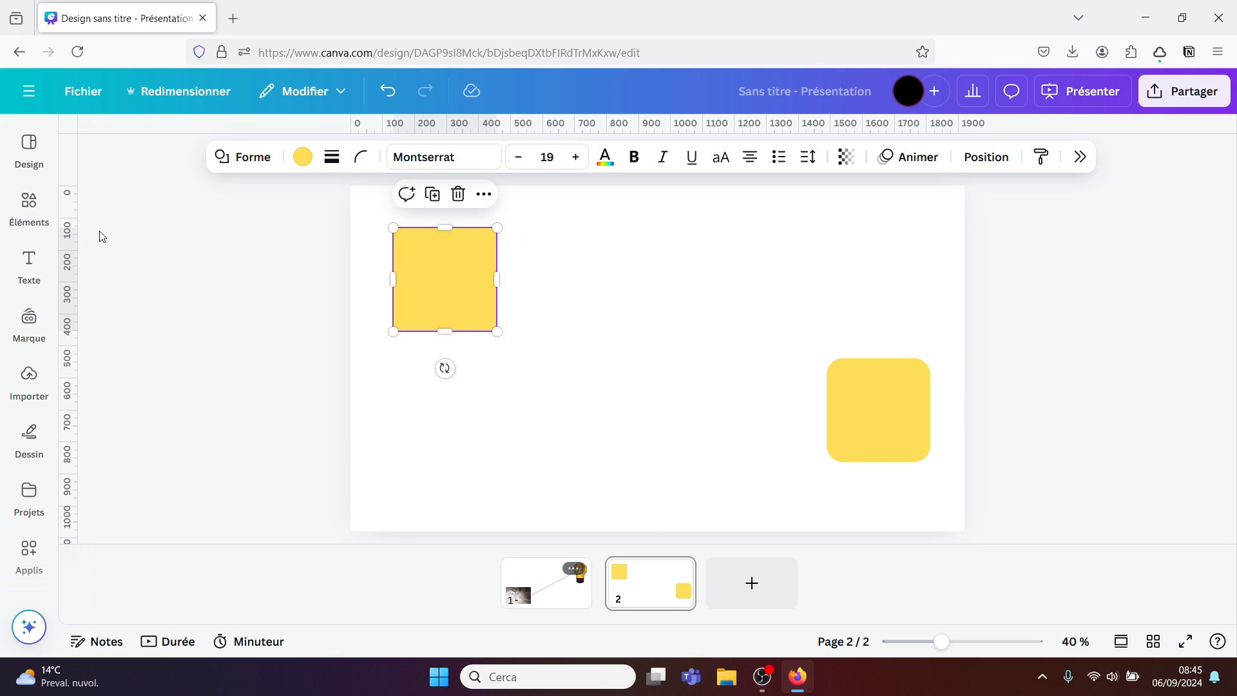
- Insert a line with hollow-square ends connecting the square's right side to the rounded square's left side
{"action": "left_click", "coordinate": [28, 201]}
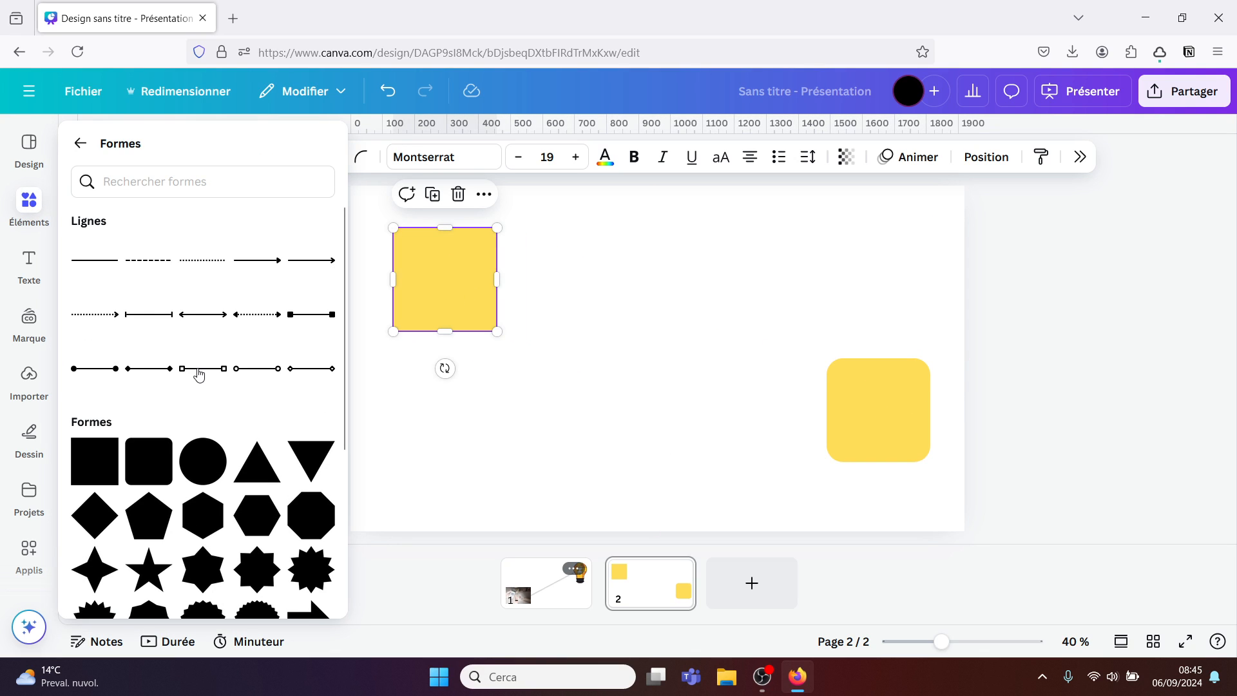
{"action": "left_click", "coordinate": [199, 371]}
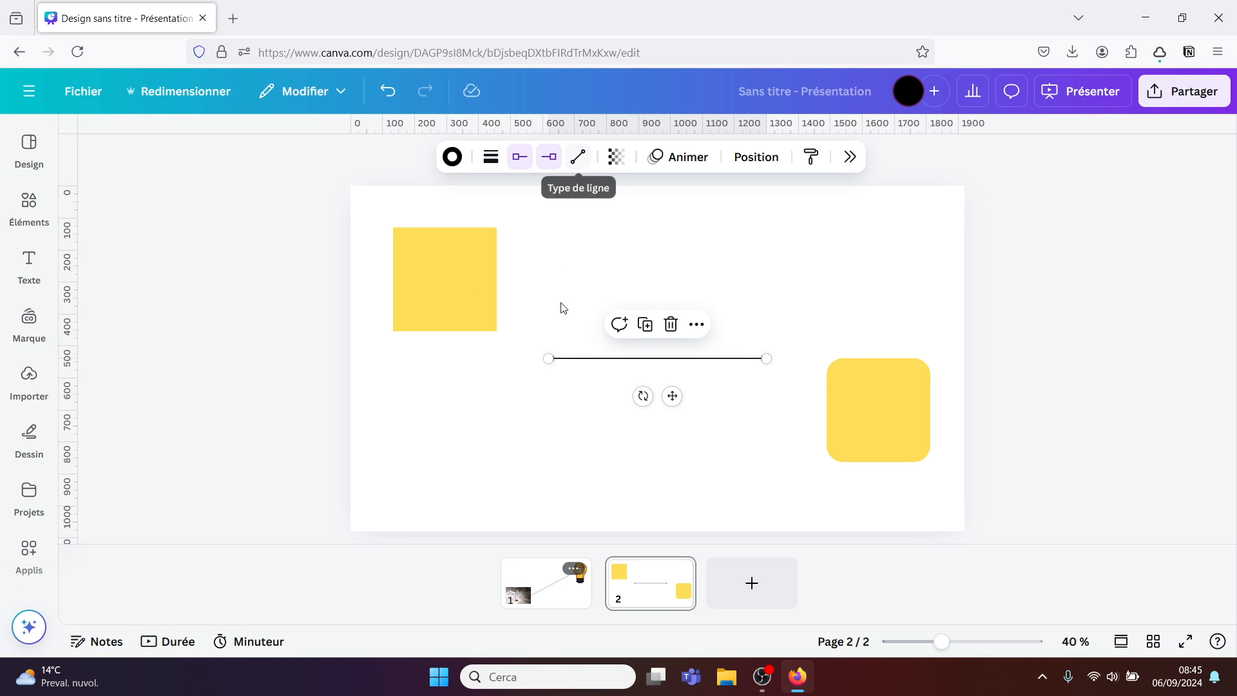
{"action": "left_click_drag", "start_coordinate": [523, 313], "coordinate": [496, 279]}
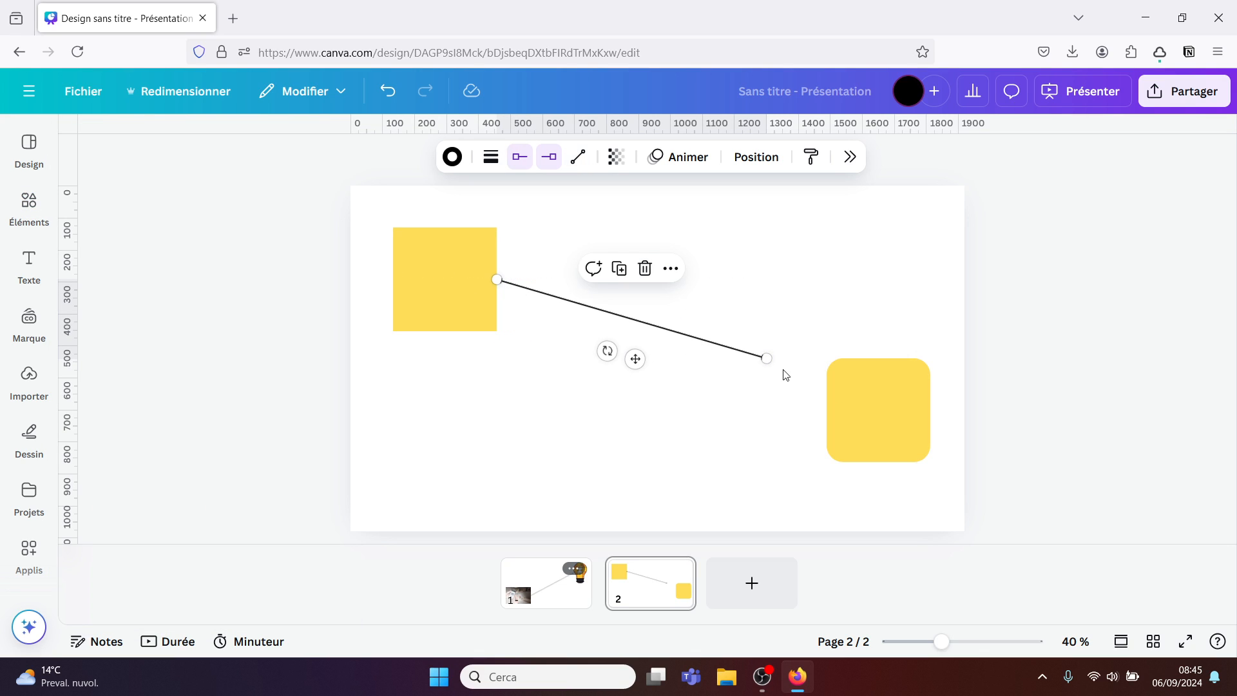
{"action": "left_click_drag", "start_coordinate": [766, 359], "coordinate": [807, 395]}
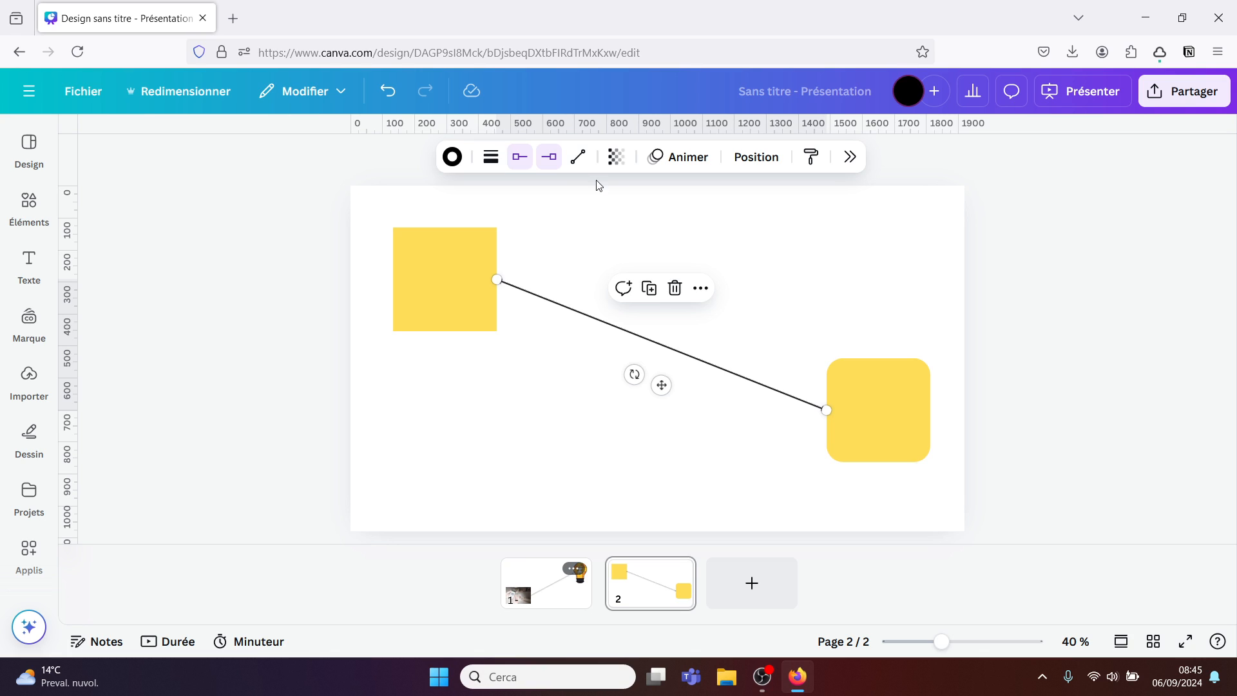
- Try the Ligne coudée line type on the connector, routing its first bend low and its second bend high
{"action": "left_click", "coordinate": [576, 161]}
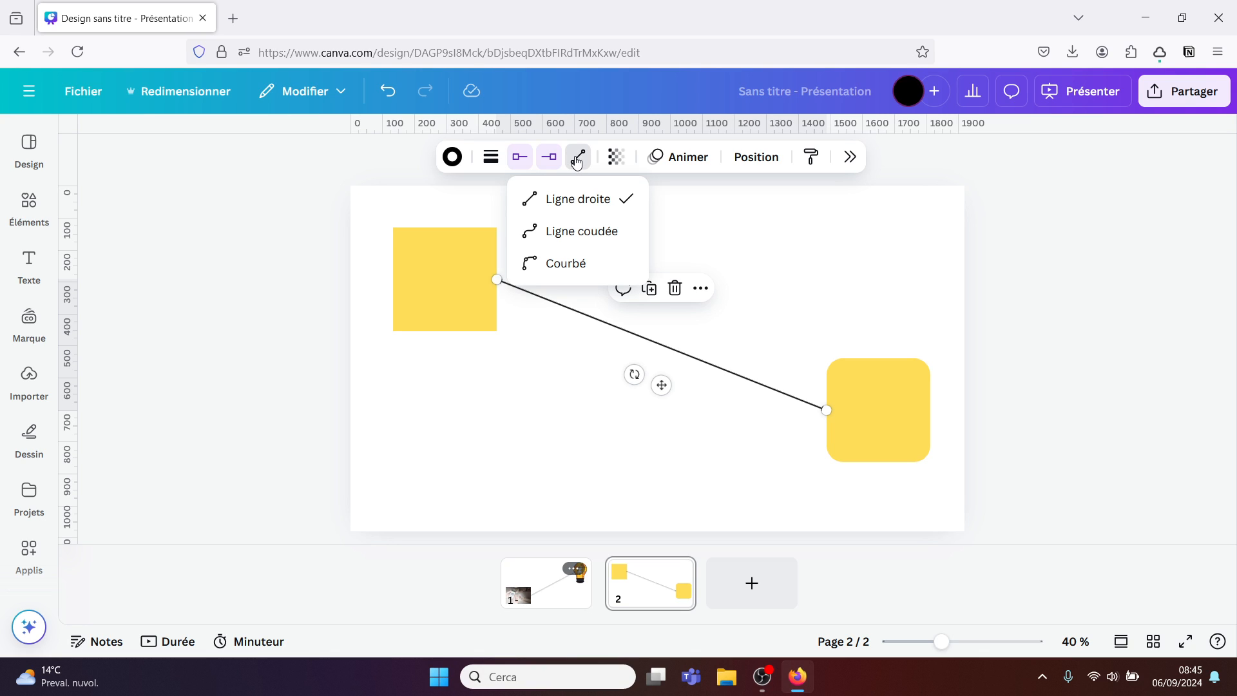
{"action": "left_click", "coordinate": [567, 232]}
{"action": "left_click_drag", "start_coordinate": [664, 346], "coordinate": [592, 342]}
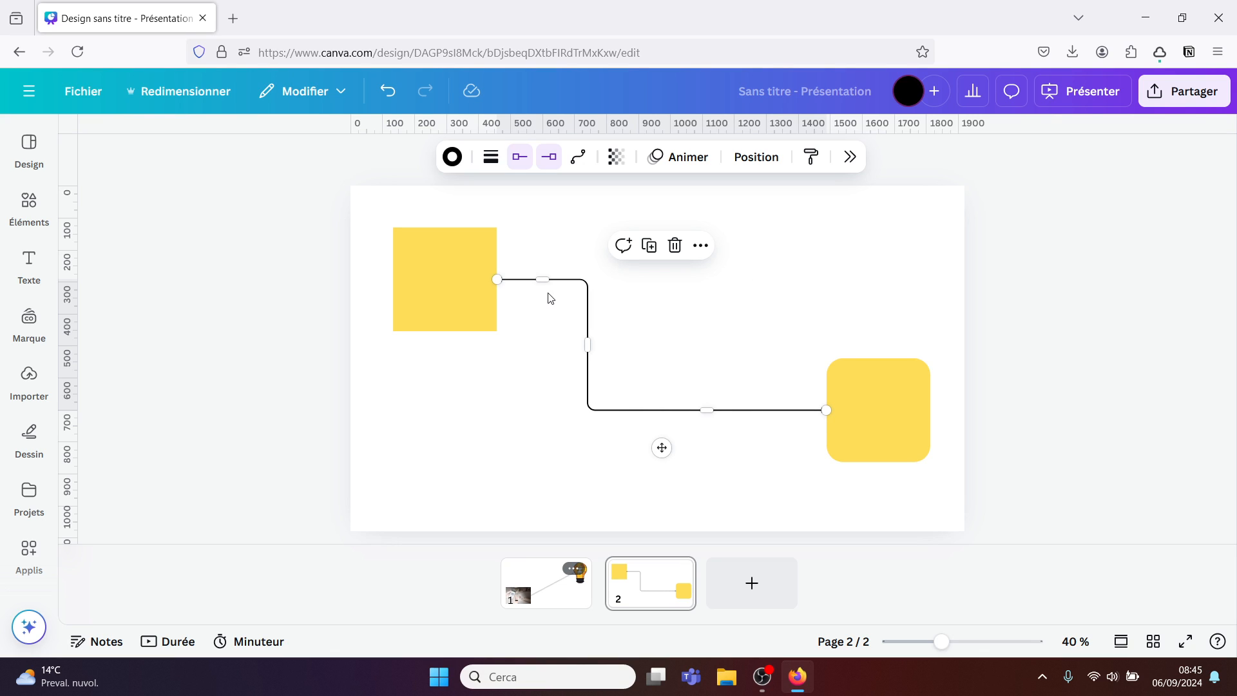
{"action": "left_click_drag", "start_coordinate": [545, 279], "coordinate": [548, 483]}
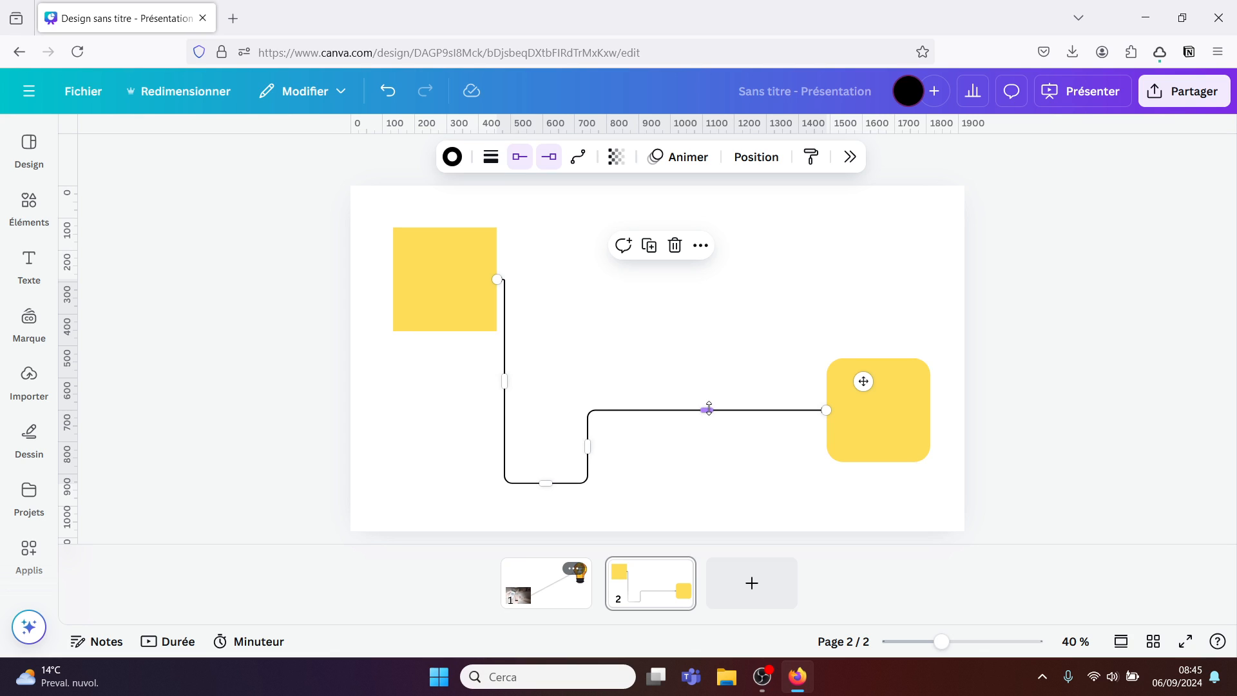
{"action": "left_click_drag", "start_coordinate": [708, 408], "coordinate": [714, 252]}
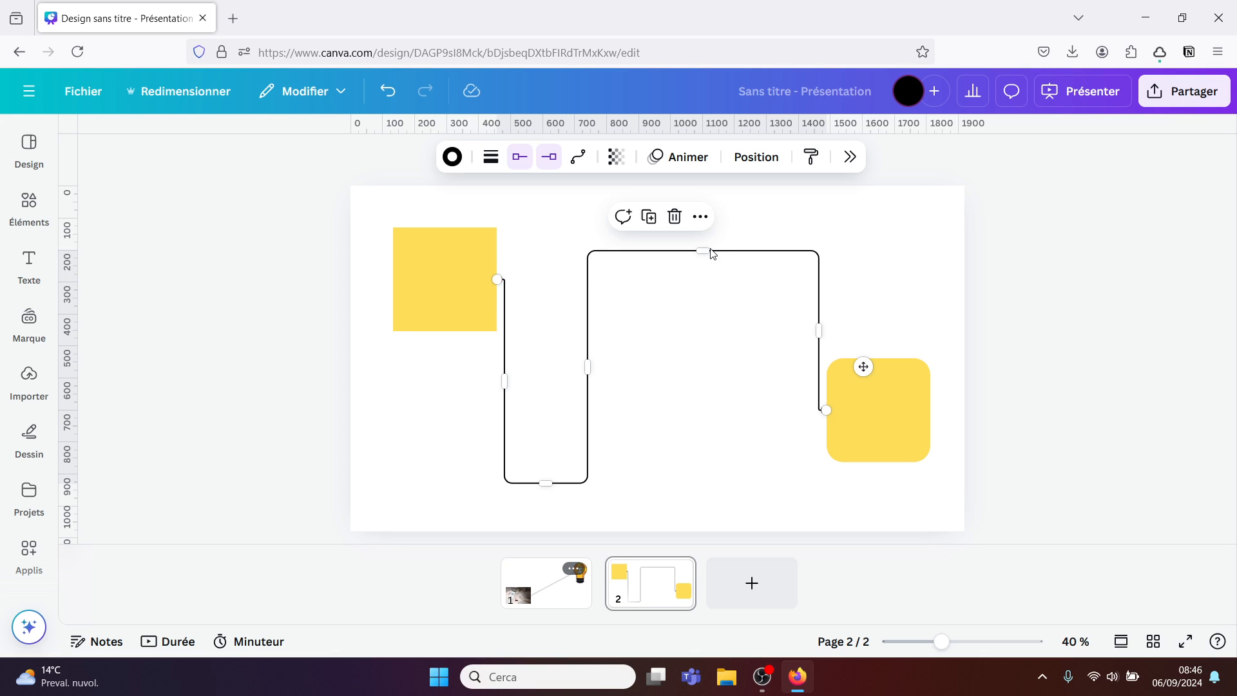
- Change the connector's line type to Courbé and bend it downward between the two shapes
{"action": "left_click", "coordinate": [578, 157]}
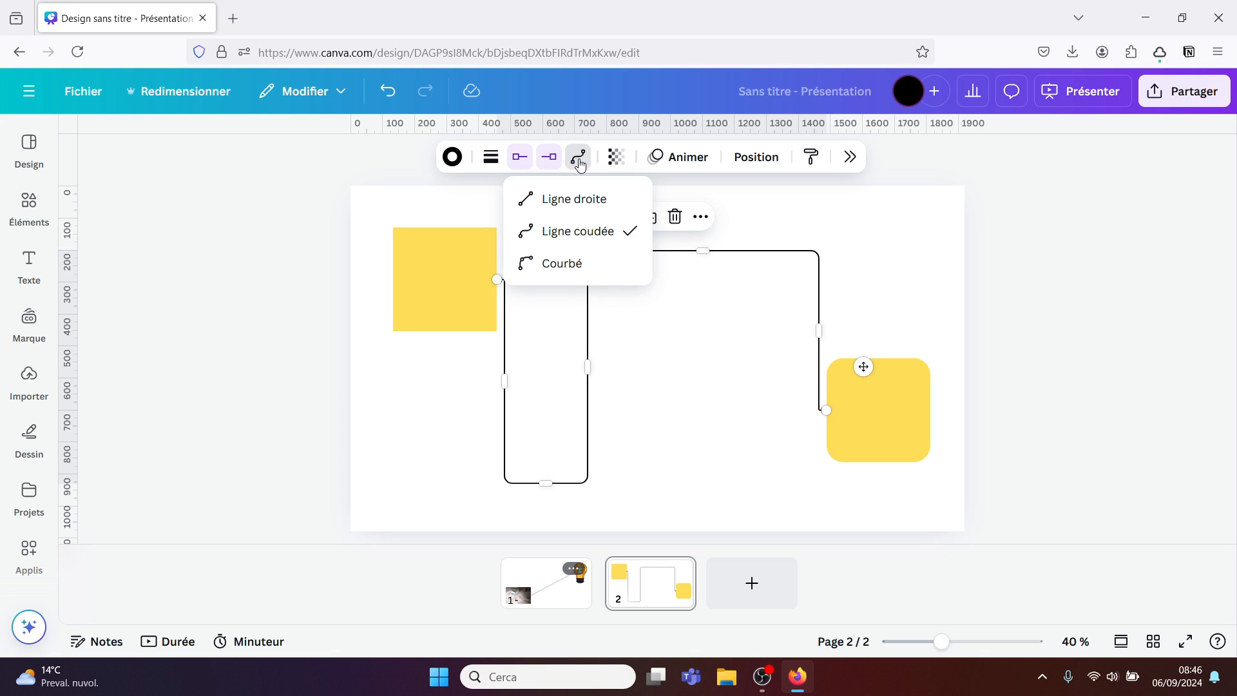
{"action": "left_click", "coordinate": [563, 270]}
{"action": "left_click_drag", "start_coordinate": [677, 304], "coordinate": [893, 266]}
{"action": "left_click_drag", "start_coordinate": [755, 323], "coordinate": [638, 400]}
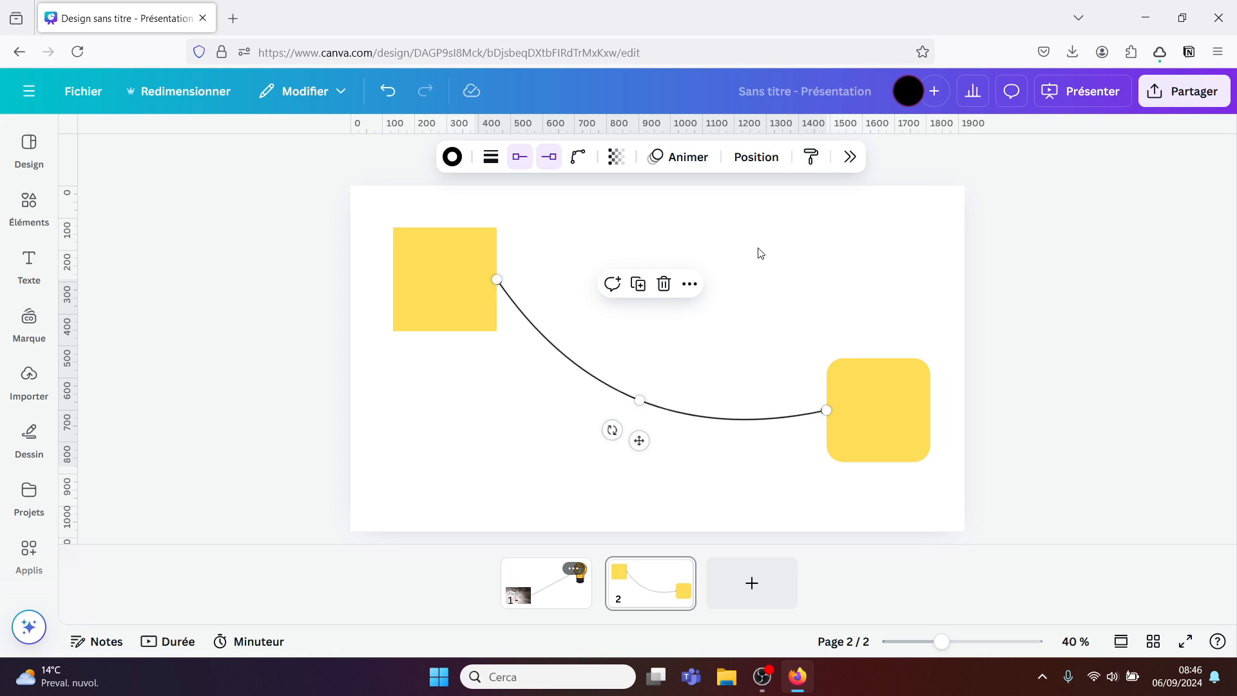
{"action": "left_click", "coordinate": [715, 255]}
- Insert a solid line with a filled arrowhead and place it in the upper right of the page
{"action": "left_click", "coordinate": [18, 208]}
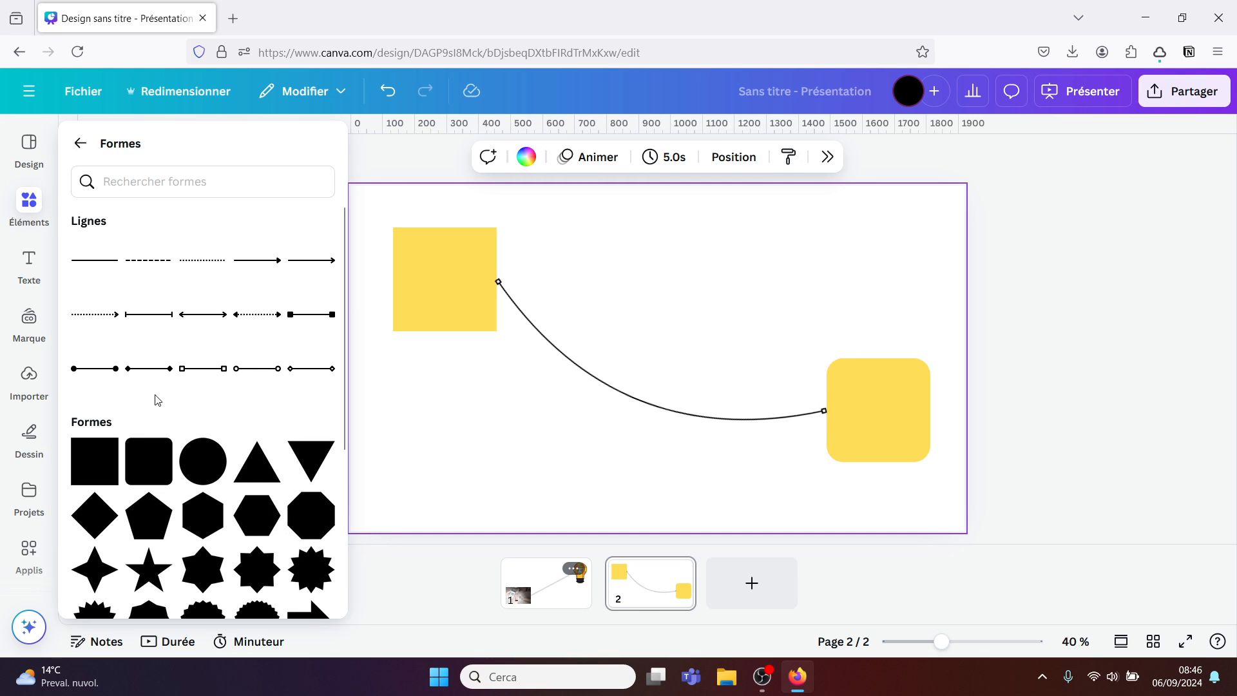
{"action": "left_click", "coordinate": [258, 261]}
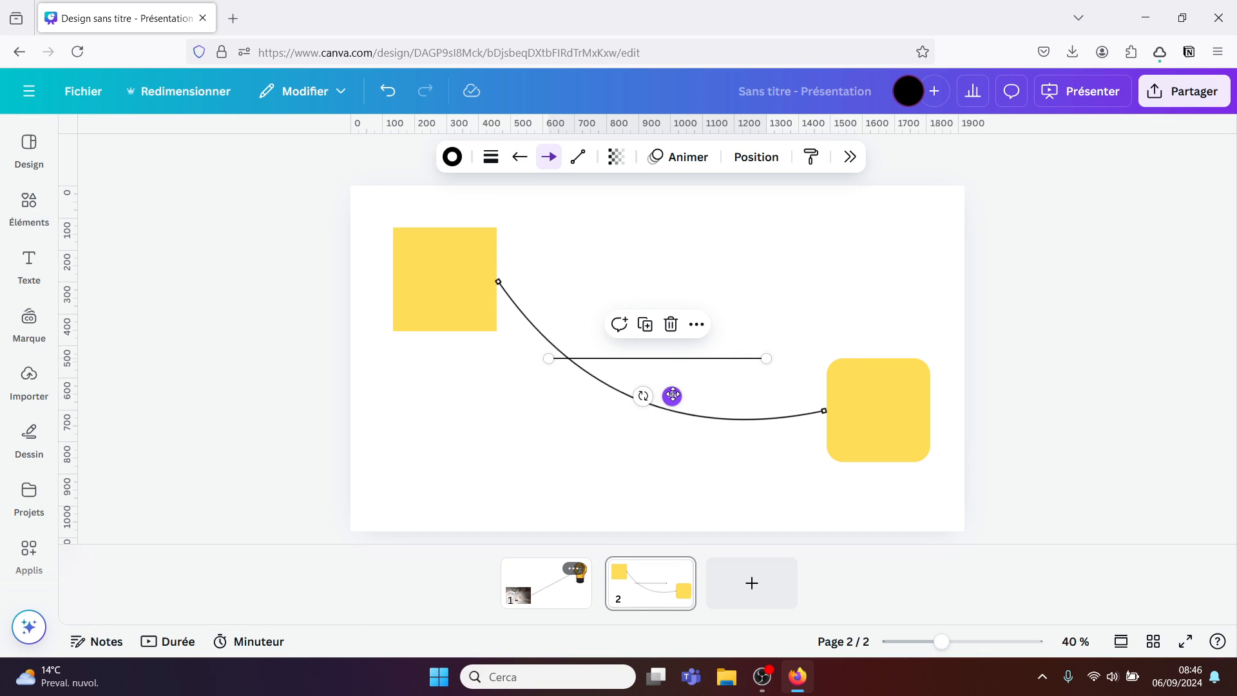
{"action": "left_click_drag", "start_coordinate": [673, 395], "coordinate": [785, 295]}
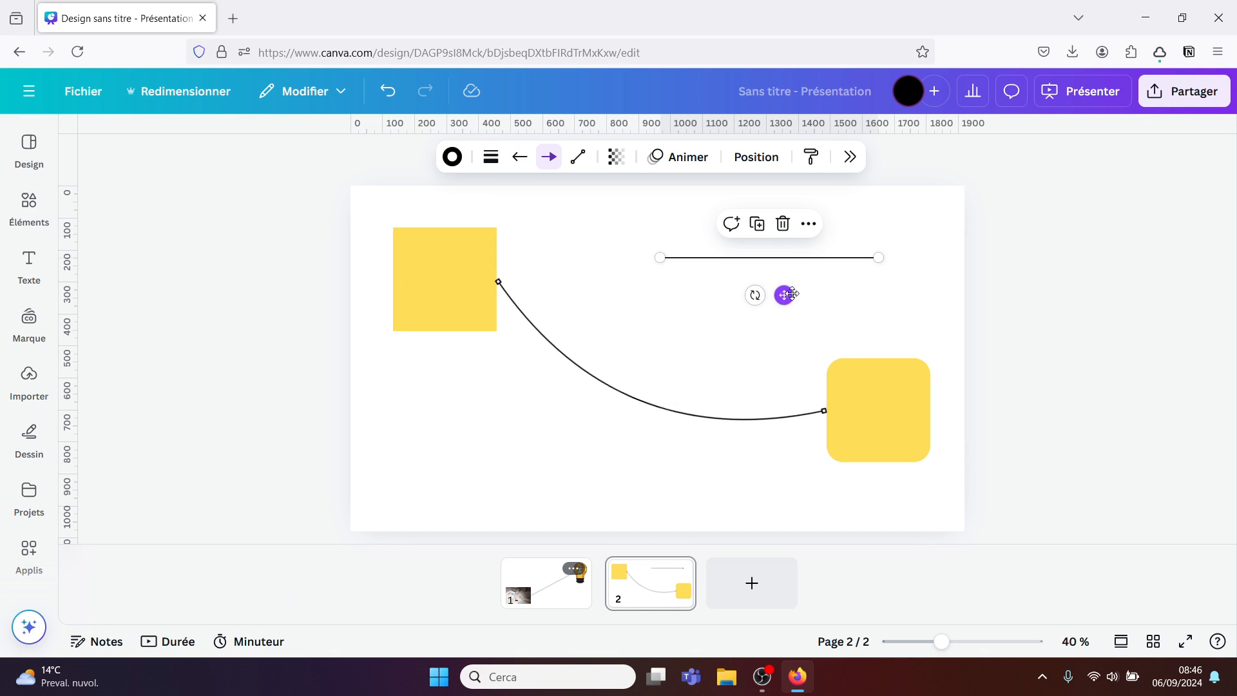
- Colour the new arrow turquoise and set its line thickness to 63
{"action": "left_click", "coordinate": [453, 158]}
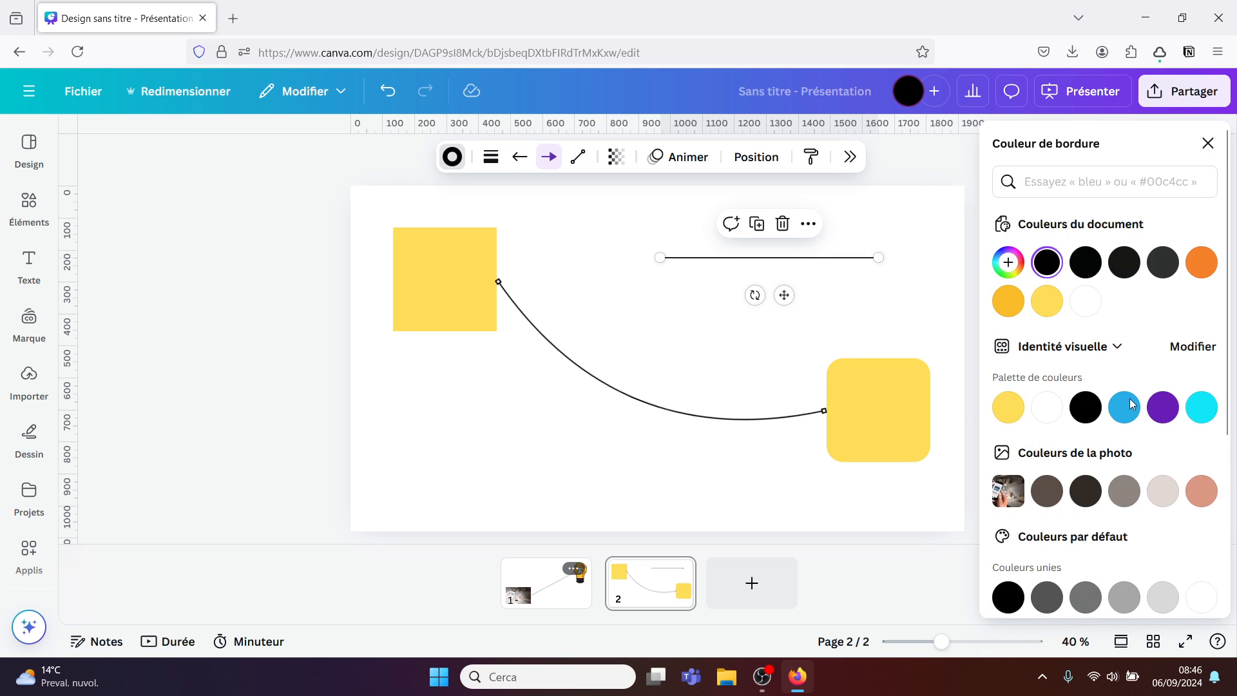
{"action": "left_click", "coordinate": [1201, 408]}
{"action": "left_click", "coordinate": [491, 158]}
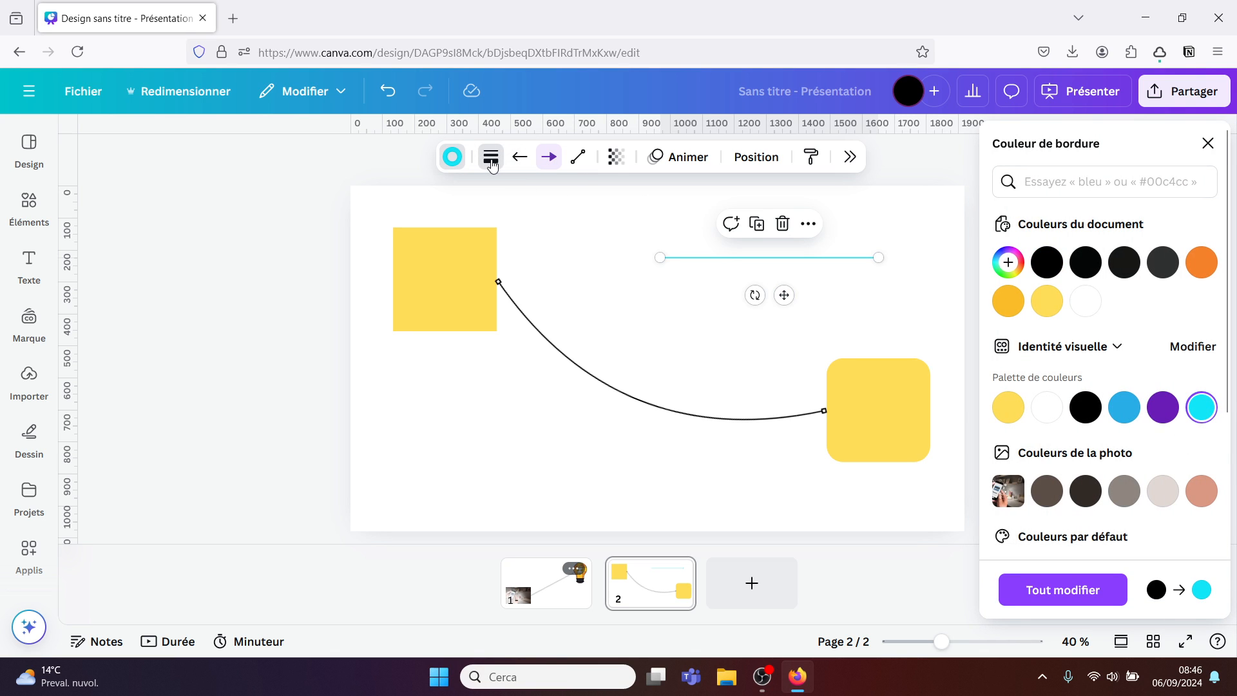
{"action": "left_click_drag", "start_coordinate": [390, 301], "coordinate": [491, 301]}
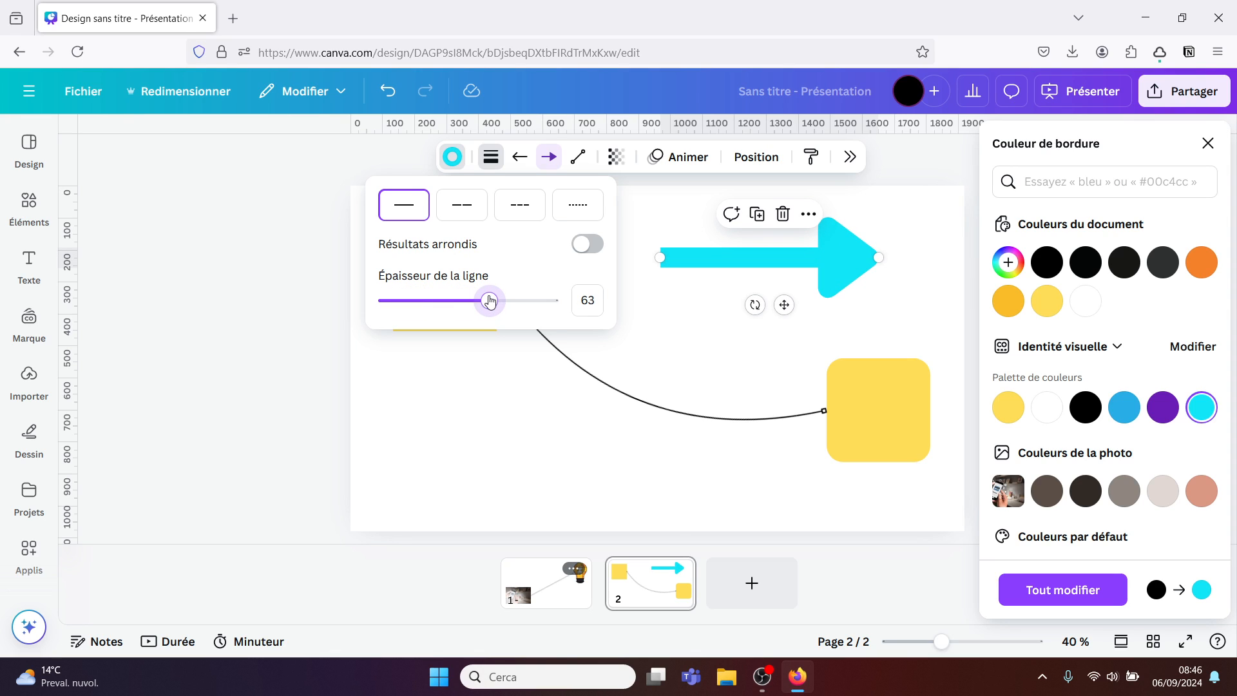
{"action": "left_click", "coordinate": [459, 438]}
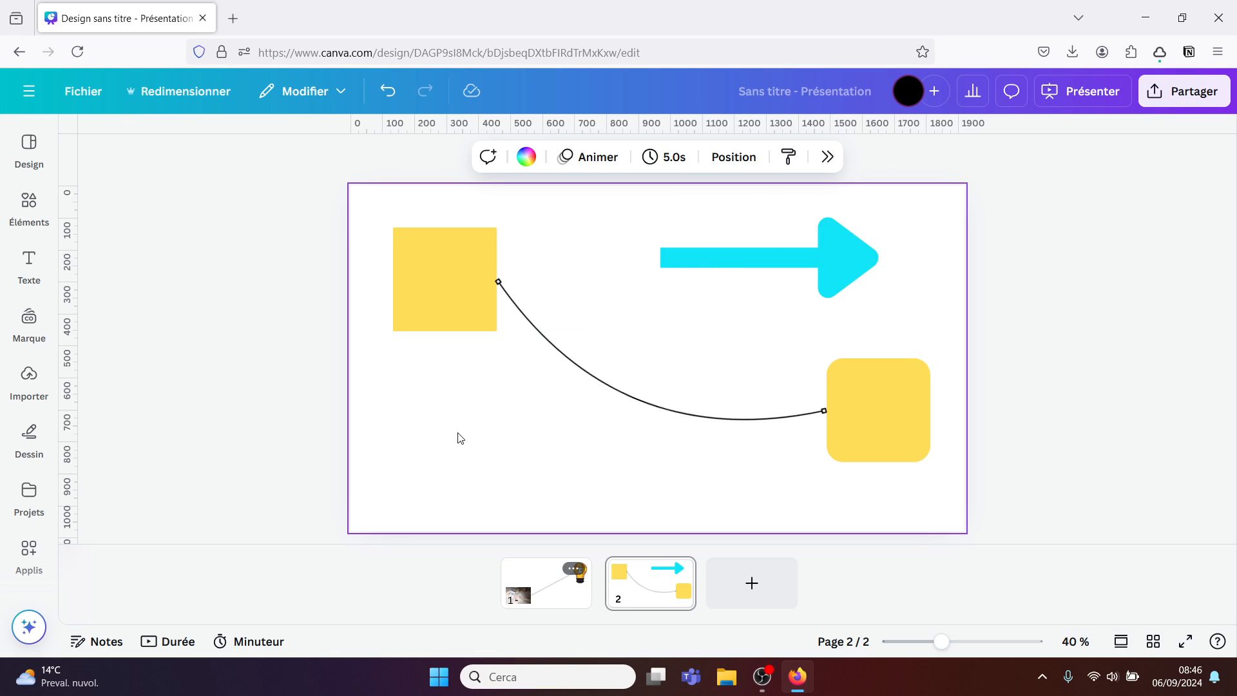
- Copy the curved connector's style and apply it to the arrow in the upper right of the page
{"action": "left_click", "coordinate": [638, 401]}
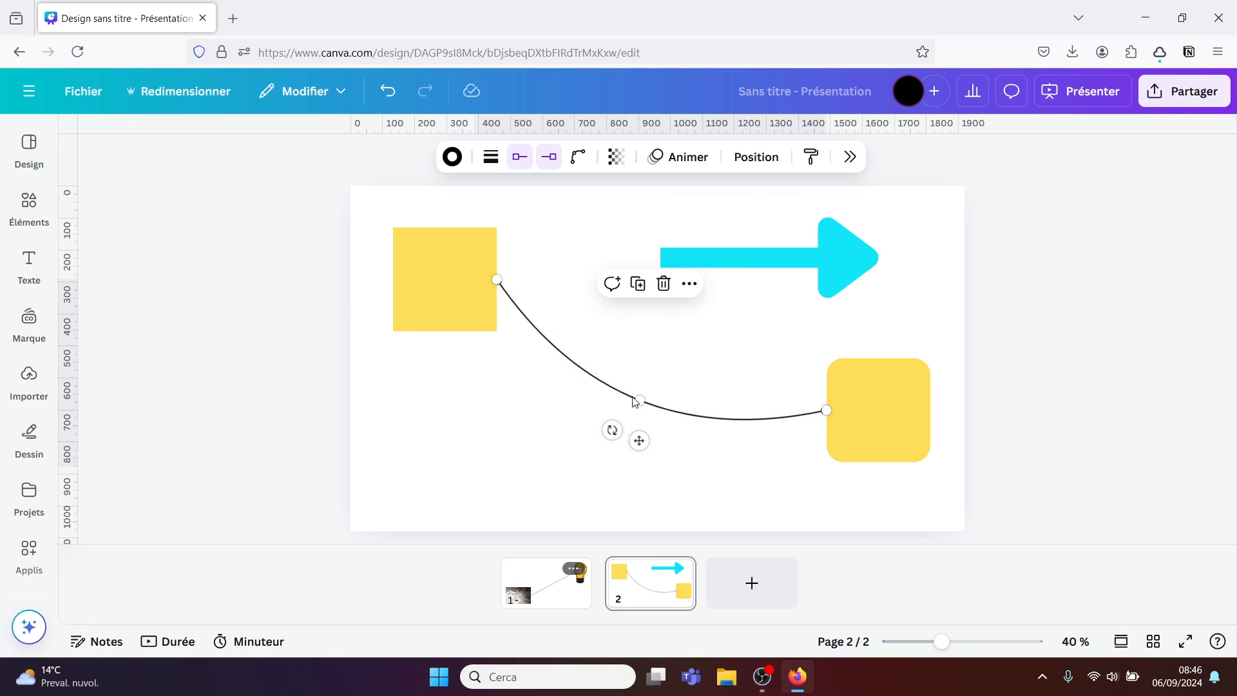
{"action": "left_click", "coordinate": [810, 157]}
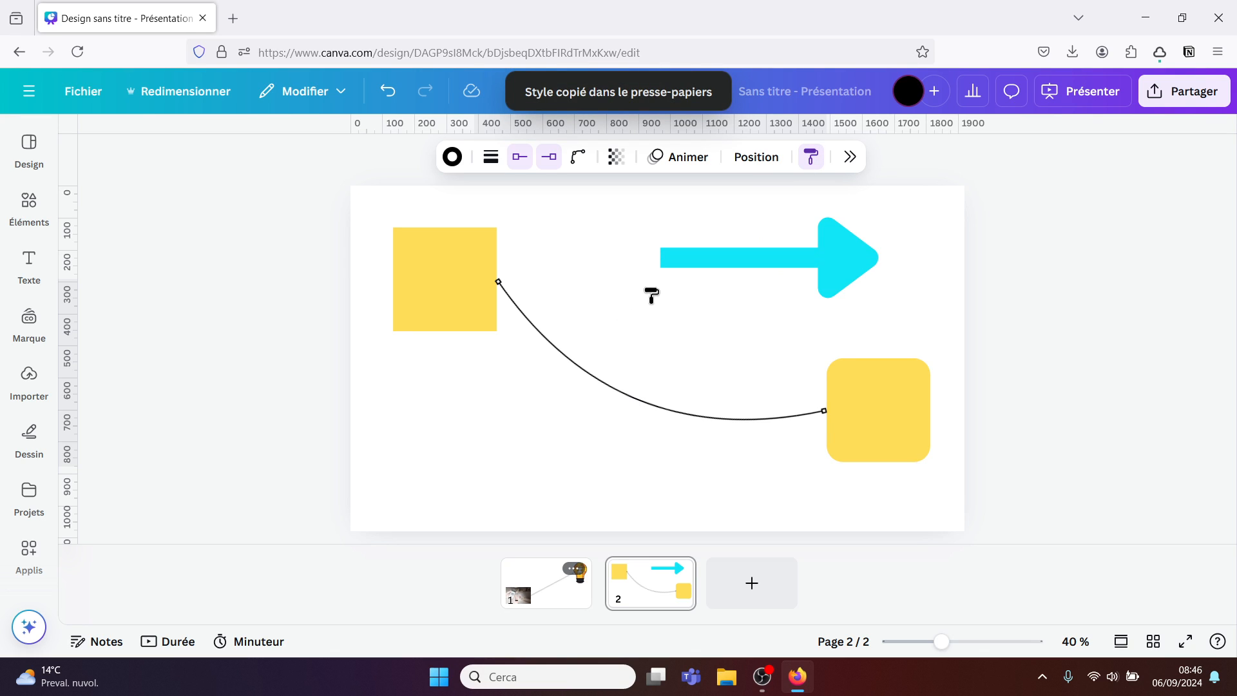
{"action": "left_click", "coordinate": [773, 259]}
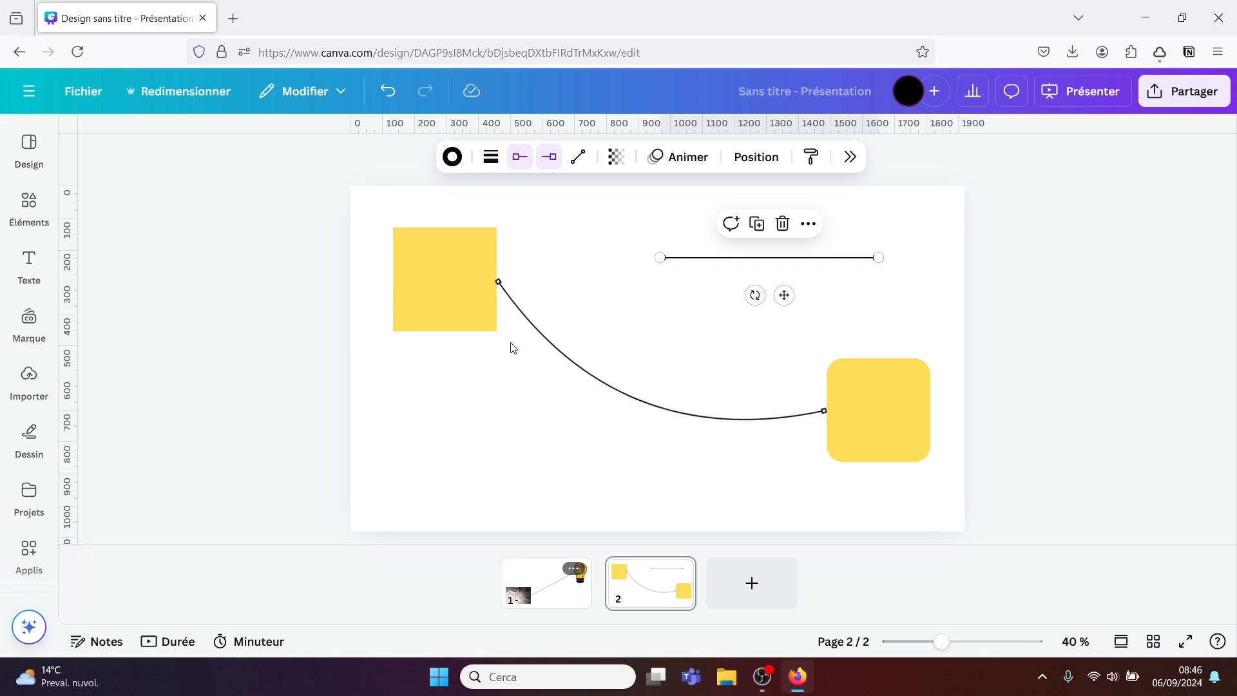
{"action": "left_click", "coordinate": [703, 296]}
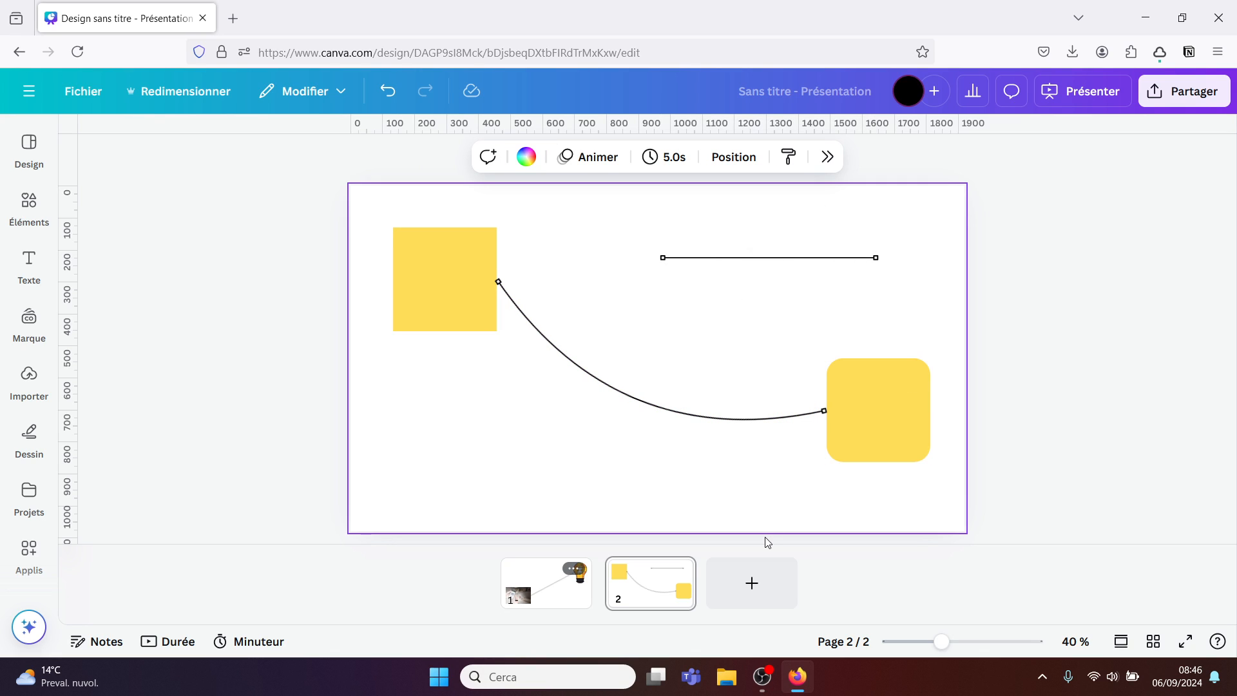
- Turn page 1 into an online whiteboard, and move its light bulb and photo up and to the right
{"action": "left_click", "coordinate": [572, 570]}
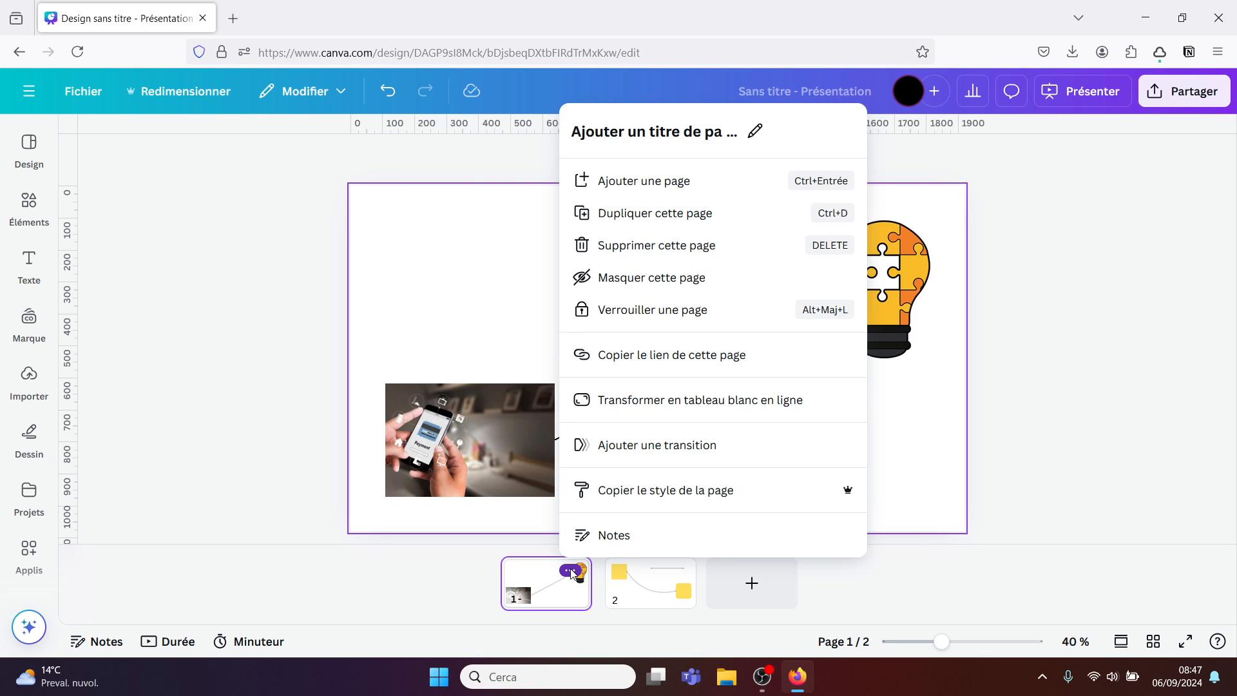
{"action": "left_click", "coordinate": [660, 406]}
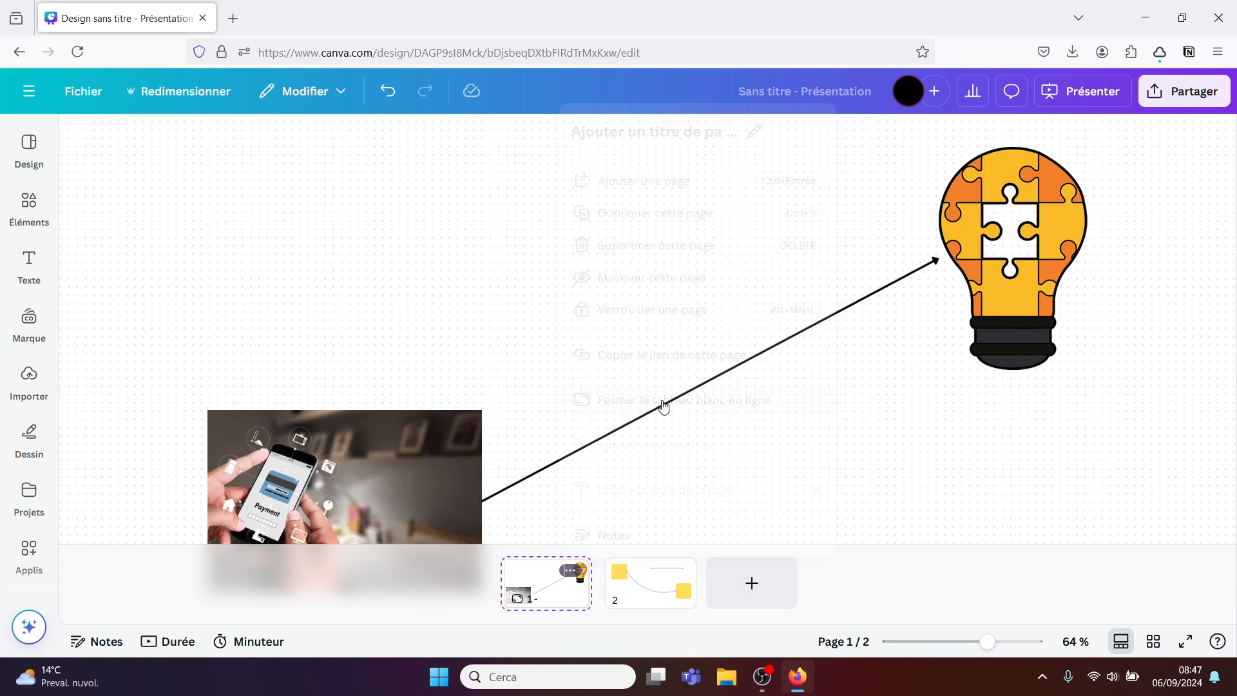
{"action": "left_click", "coordinate": [942, 642]}
{"action": "left_click_drag", "start_coordinate": [697, 360], "coordinate": [922, 231]}
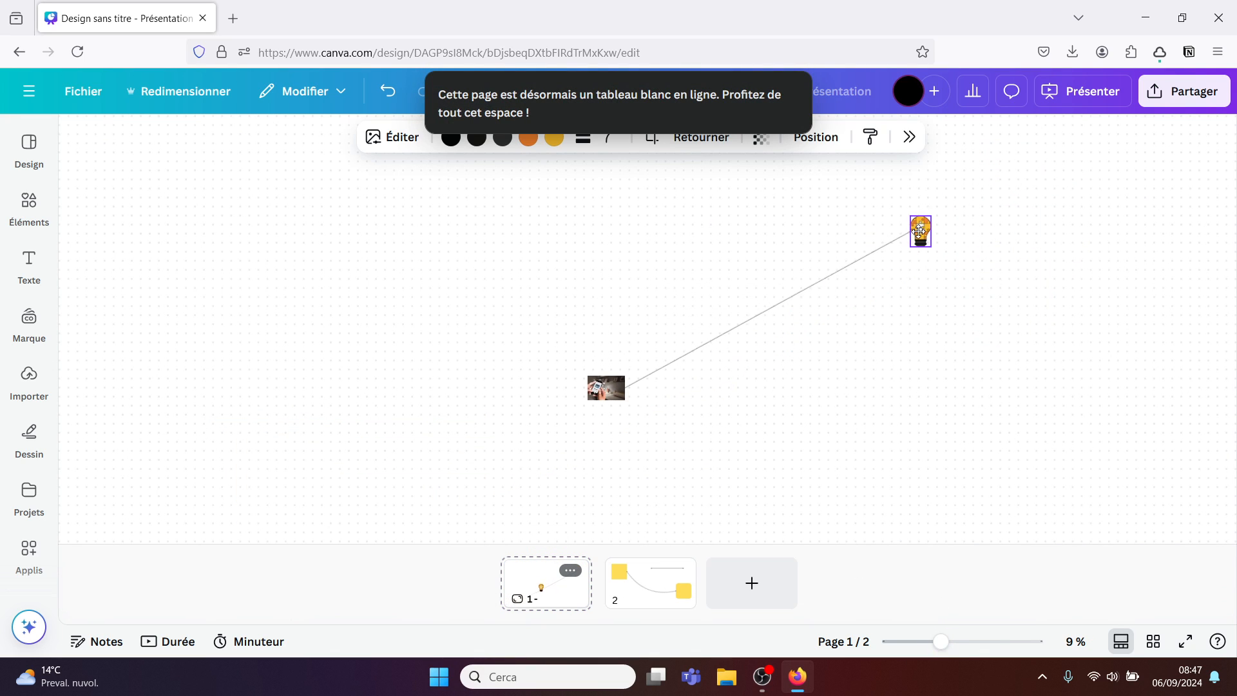
{"action": "left_click_drag", "start_coordinate": [609, 387], "coordinate": [748, 321]}
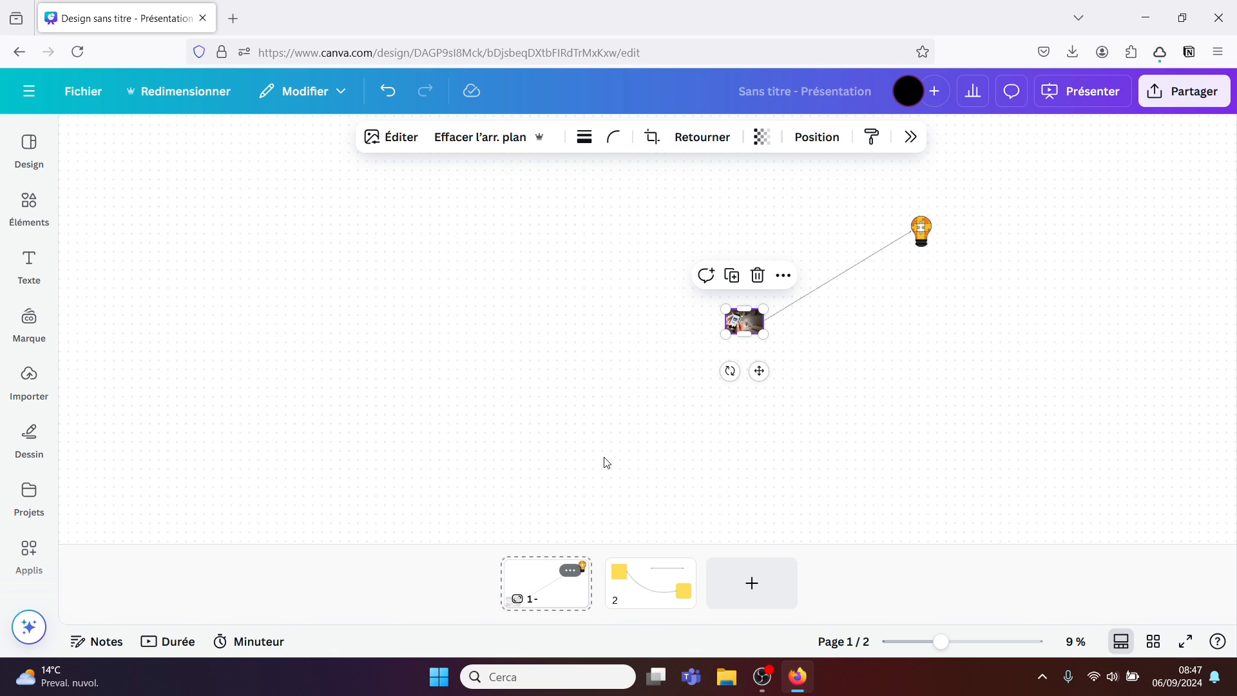
- Insert a right-pointing block arrow shape on page 2
{"action": "left_click", "coordinate": [649, 592]}
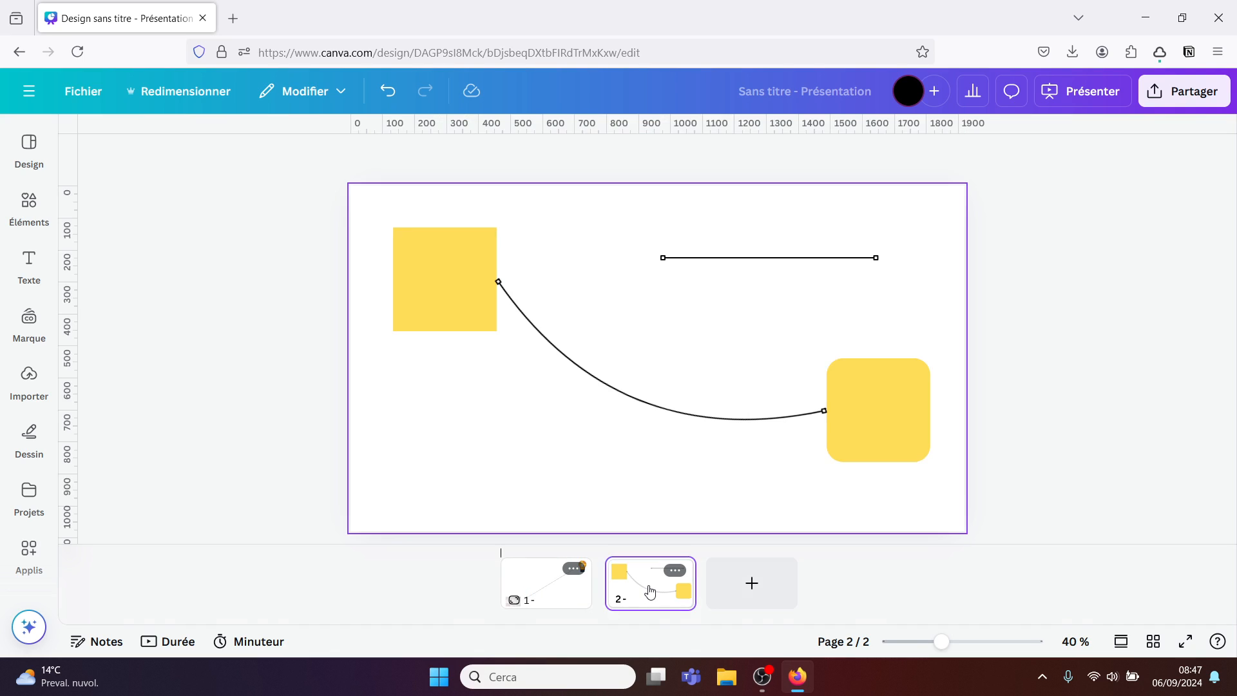
{"action": "left_click", "coordinate": [444, 461]}
{"action": "left_click", "coordinate": [29, 263]}
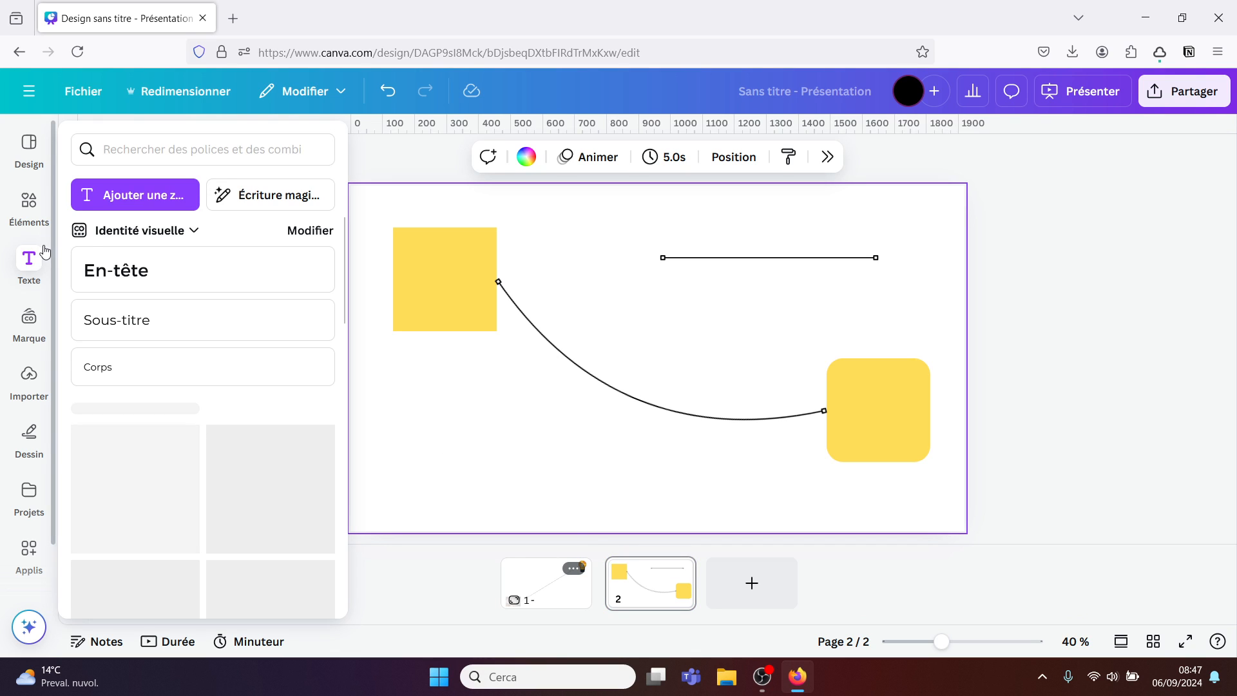
{"action": "left_click", "coordinate": [29, 205]}
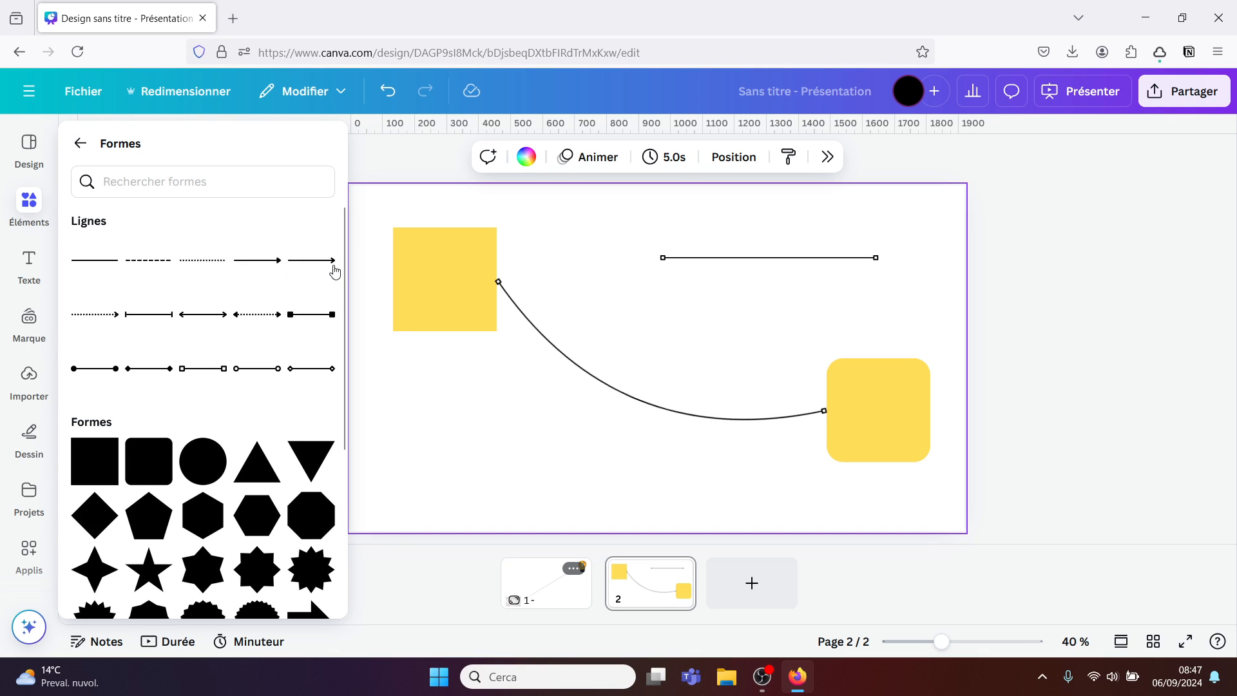
{"action": "left_click_drag", "start_coordinate": [341, 267], "coordinate": [342, 372]}
{"action": "left_click", "coordinate": [305, 465]}
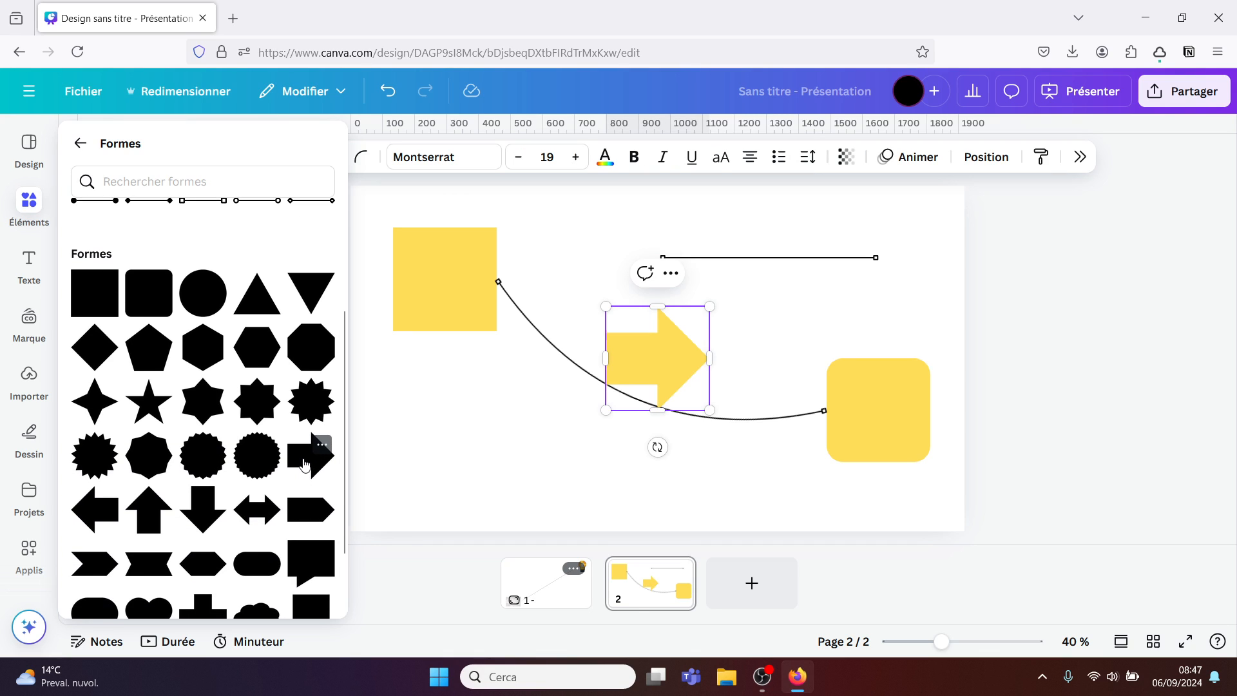
- Stretch the block arrow on page 2 into a long, thin horizontal arrow below the curved connector
{"action": "left_click", "coordinate": [642, 352]}
{"action": "left_click_drag", "start_coordinate": [616, 371], "coordinate": [740, 427]}
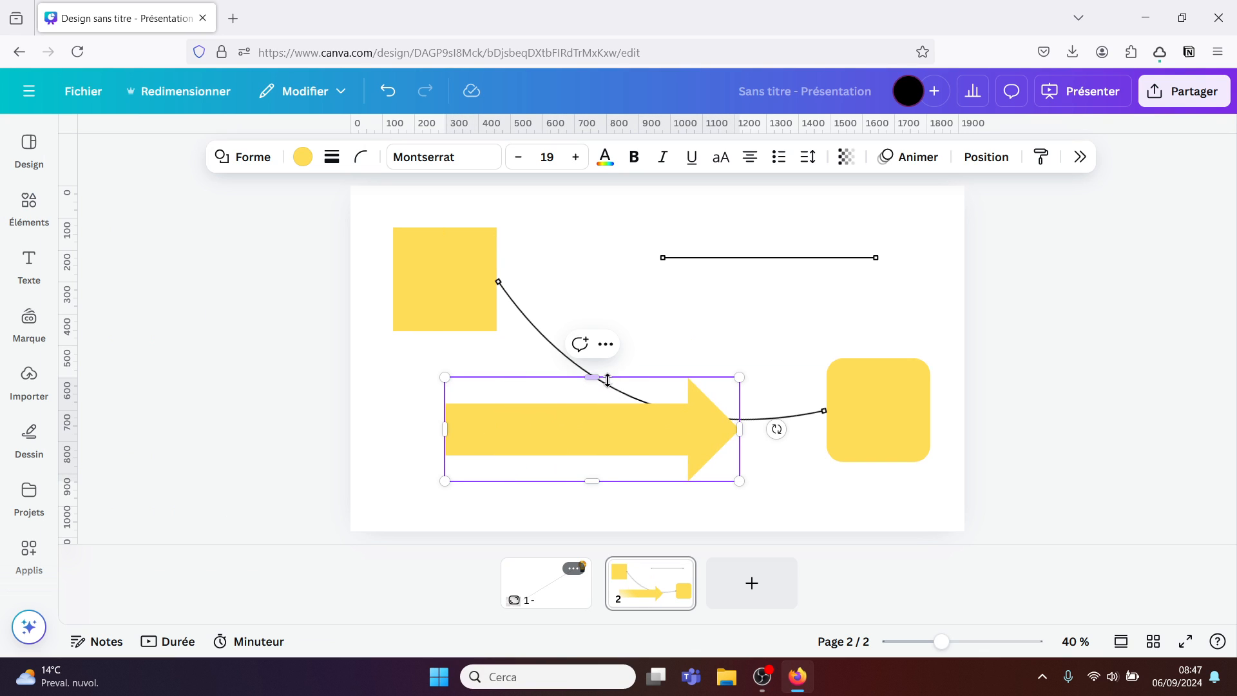
{"action": "left_click_drag", "start_coordinate": [592, 378], "coordinate": [584, 429]}
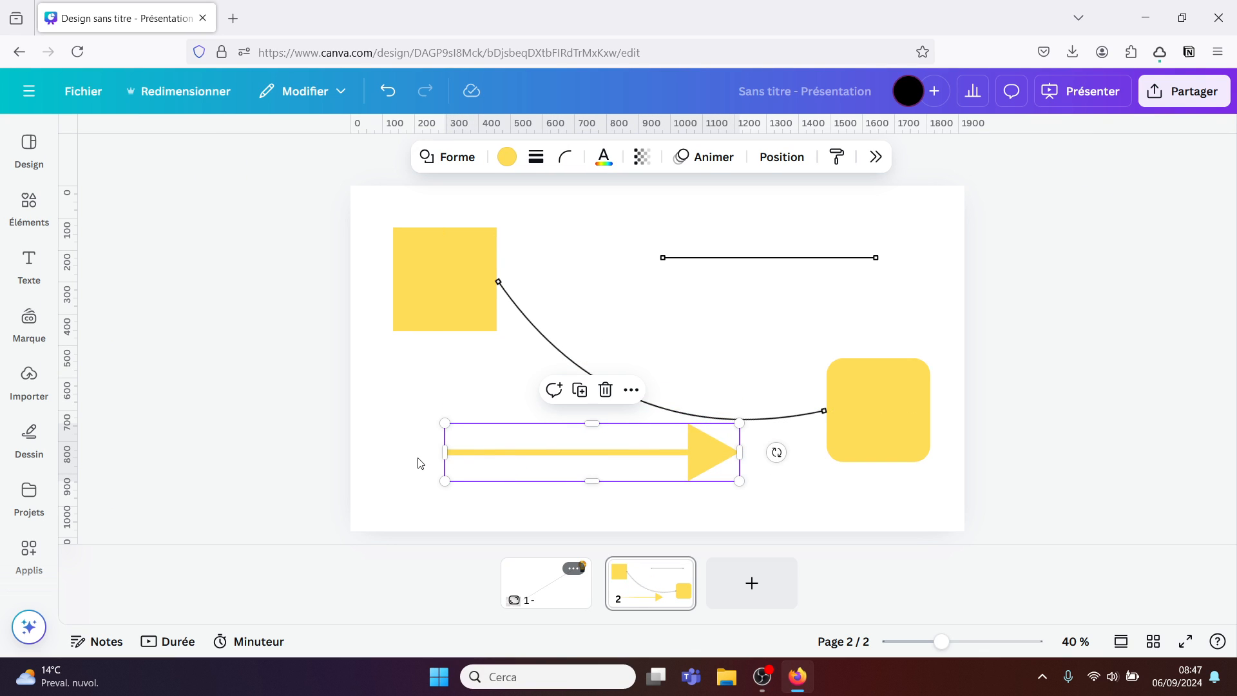
{"action": "left_click", "coordinate": [398, 462]}
- Recolour the long block arrow with the blue from the brand palette
{"action": "left_click", "coordinate": [657, 444]}
{"action": "left_click", "coordinate": [506, 158]}
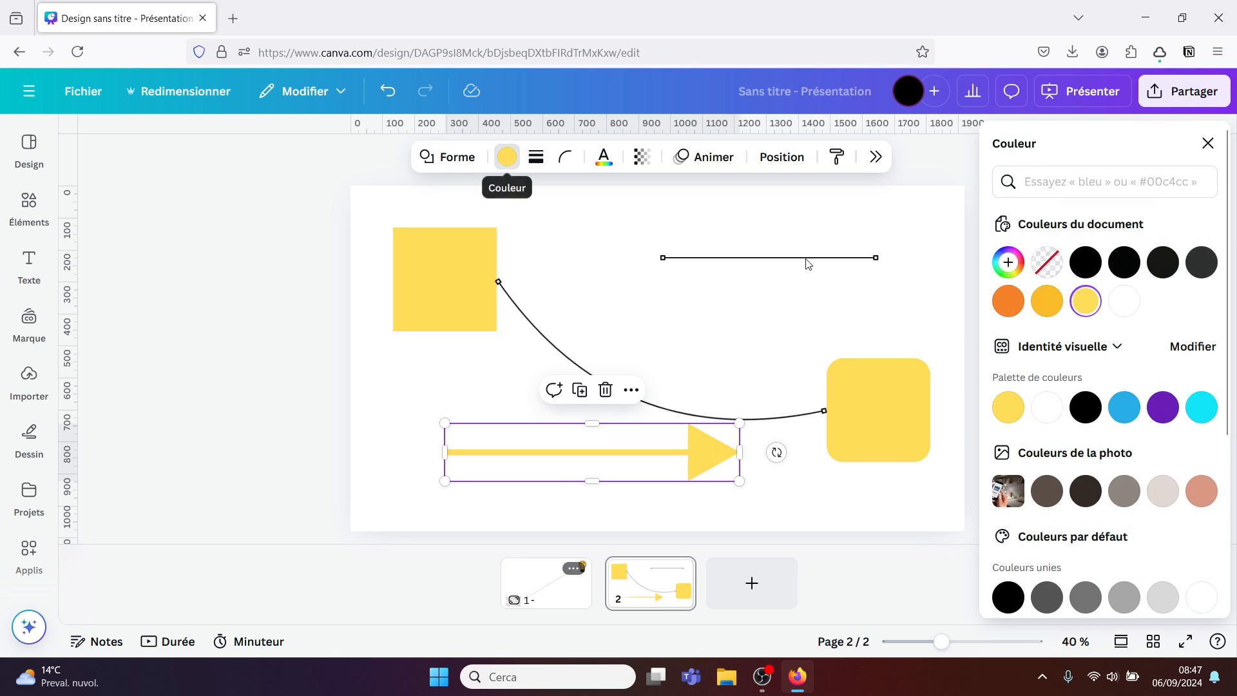
{"action": "left_click", "coordinate": [1126, 408]}
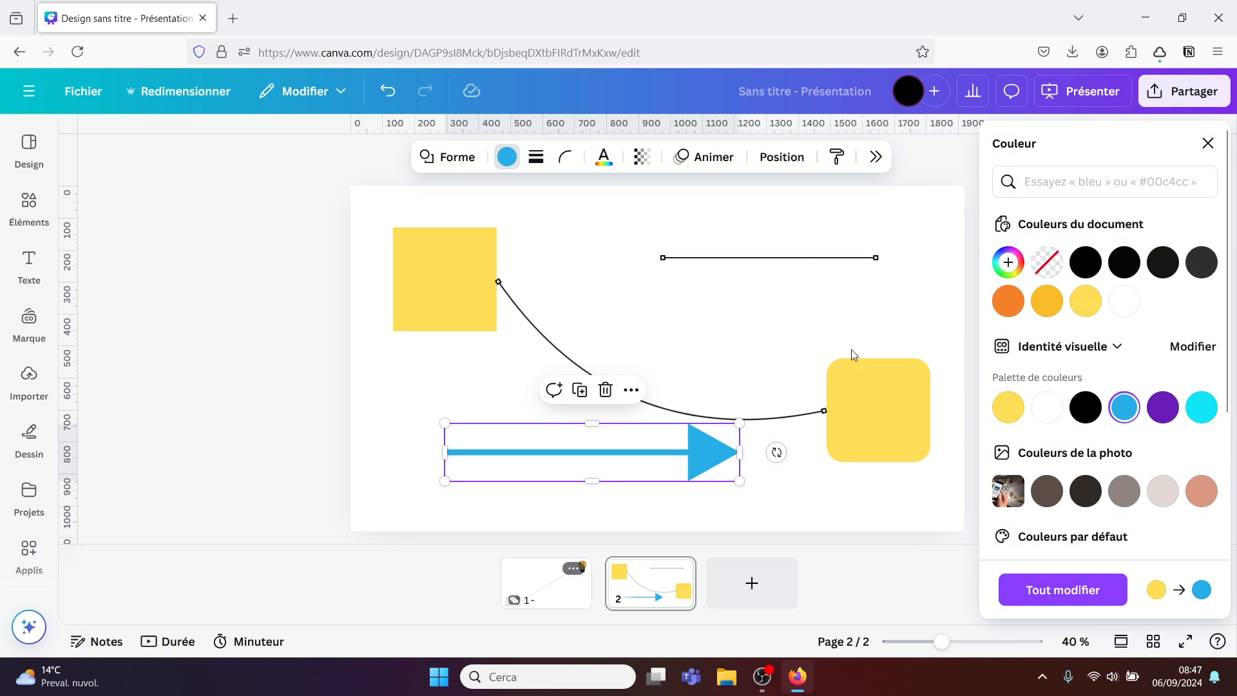
{"action": "left_click", "coordinate": [805, 347]}
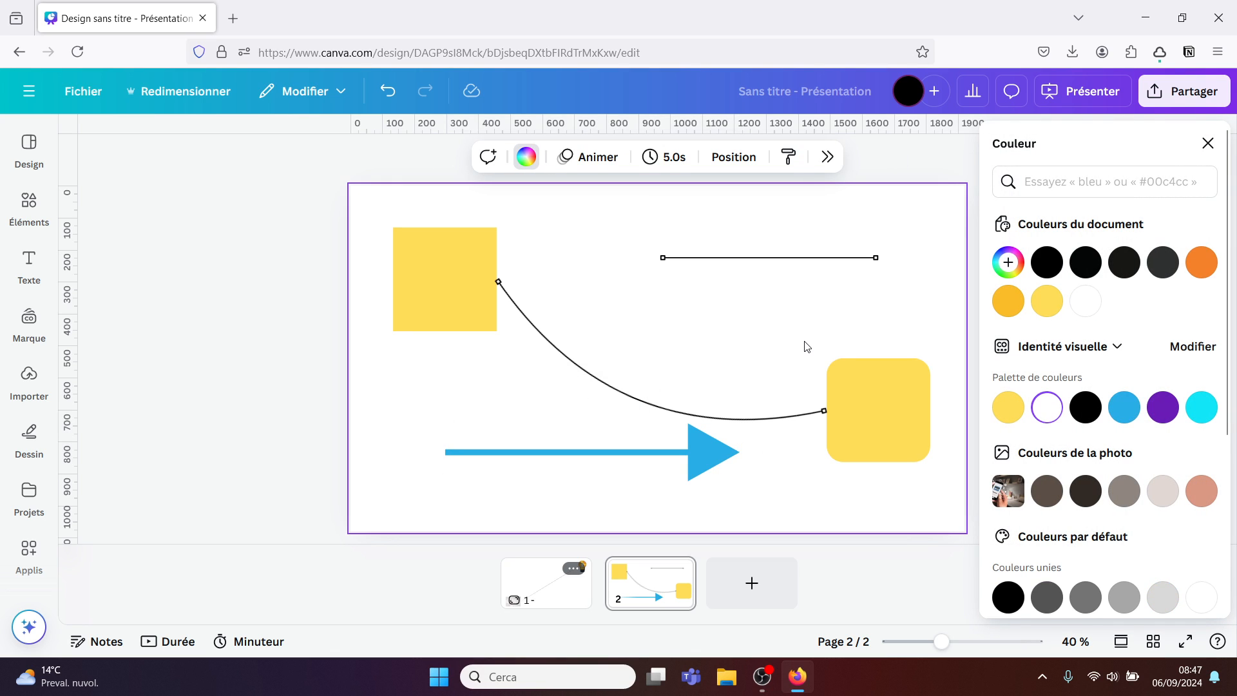
- Move the blue arrow left until it lines up with the yellow square's left edge, and make it much taller
{"action": "left_click", "coordinate": [702, 434]}
{"action": "left_click_drag", "start_coordinate": [702, 434], "coordinate": [650, 435]}
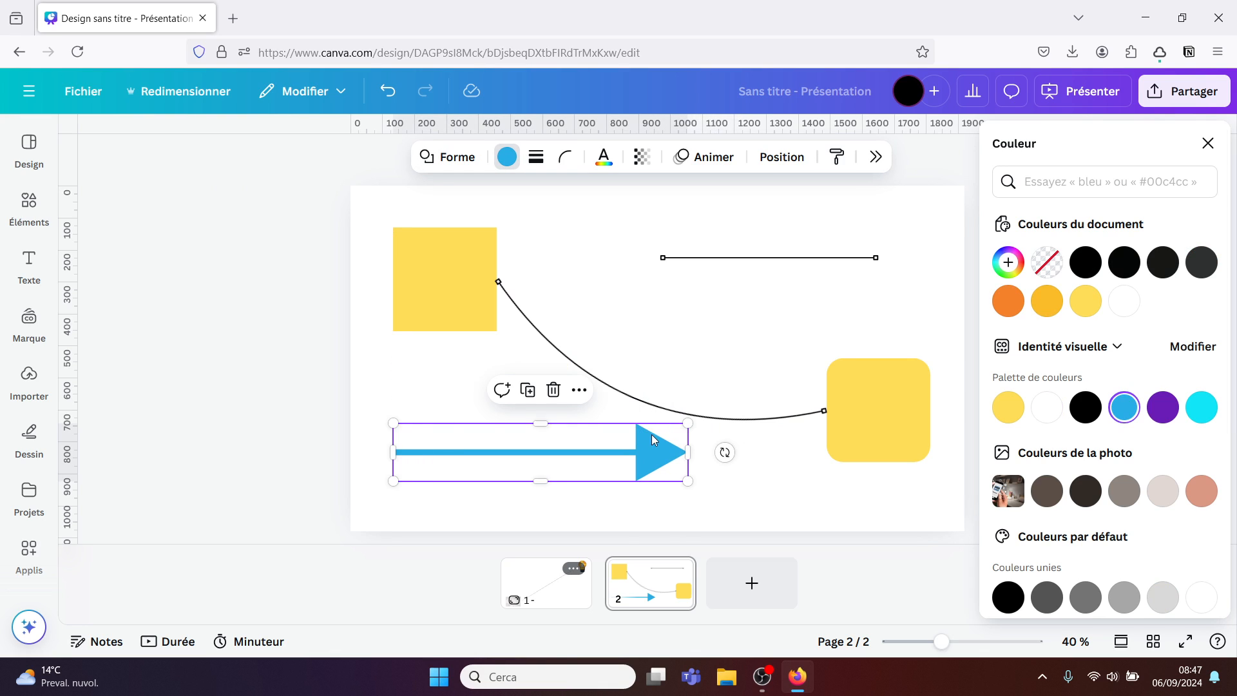
{"action": "mouse_move", "coordinate": [389, 449]}
{"action": "left_mouse_down"}
{"action": "mouse_move", "coordinate": [594, 451]}
{"action": "mouse_move", "coordinate": [389, 465]}
{"action": "left_mouse_up"}
{"action": "left_click_drag", "start_coordinate": [545, 424], "coordinate": [548, 359]}
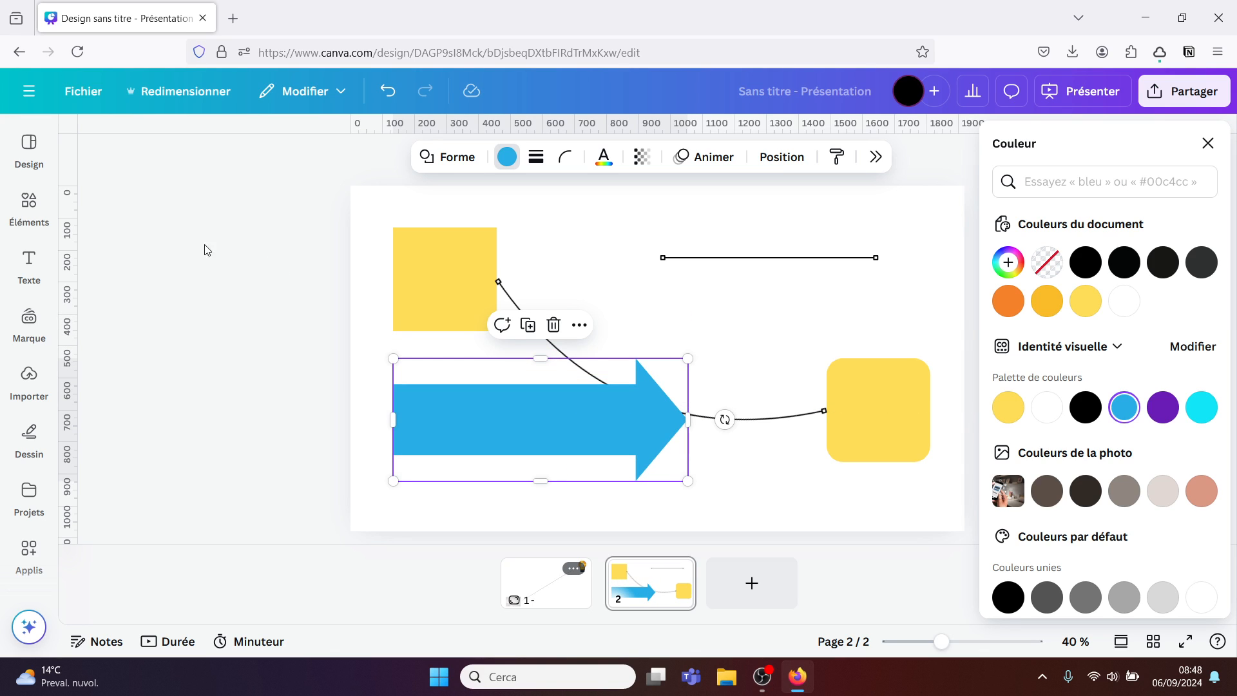
- Search the illustrations library for "fleche"
{"action": "left_click", "coordinate": [29, 205]}
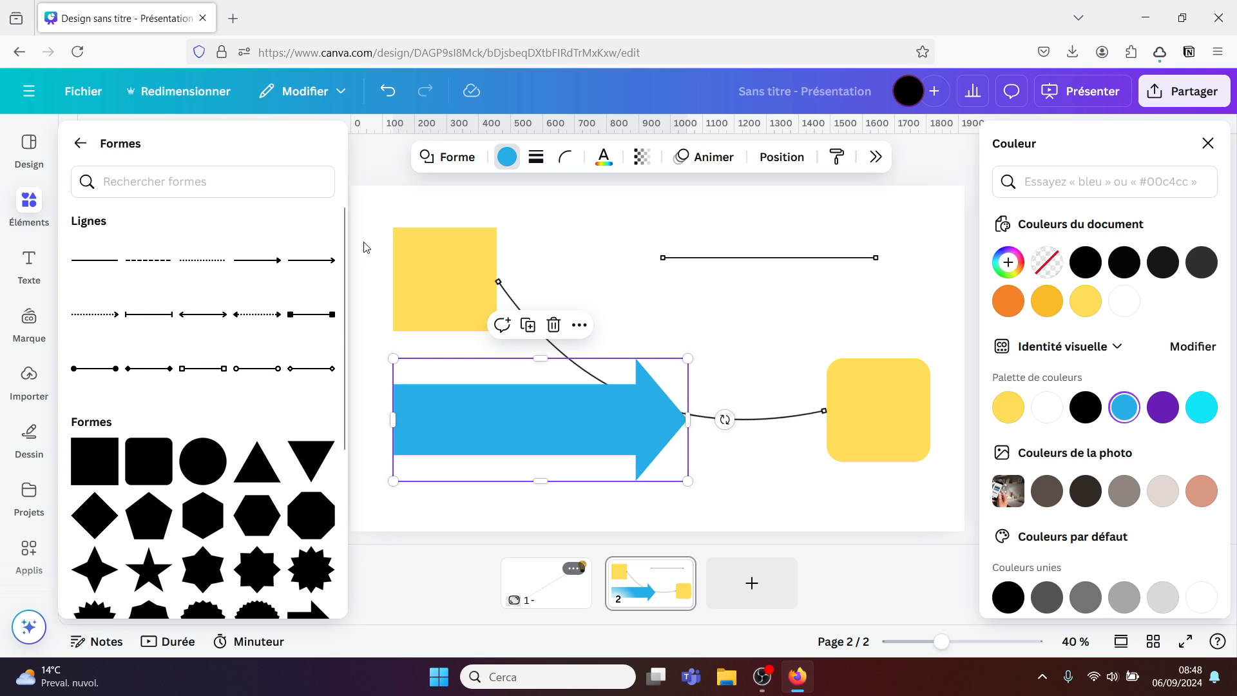
{"action": "mouse_move", "coordinate": [343, 240]}
{"action": "left_mouse_down"}
{"action": "mouse_move", "coordinate": [354, 428]}
{"action": "mouse_move", "coordinate": [338, 226]}
{"action": "left_mouse_up"}
{"action": "left_click", "coordinate": [80, 143]}
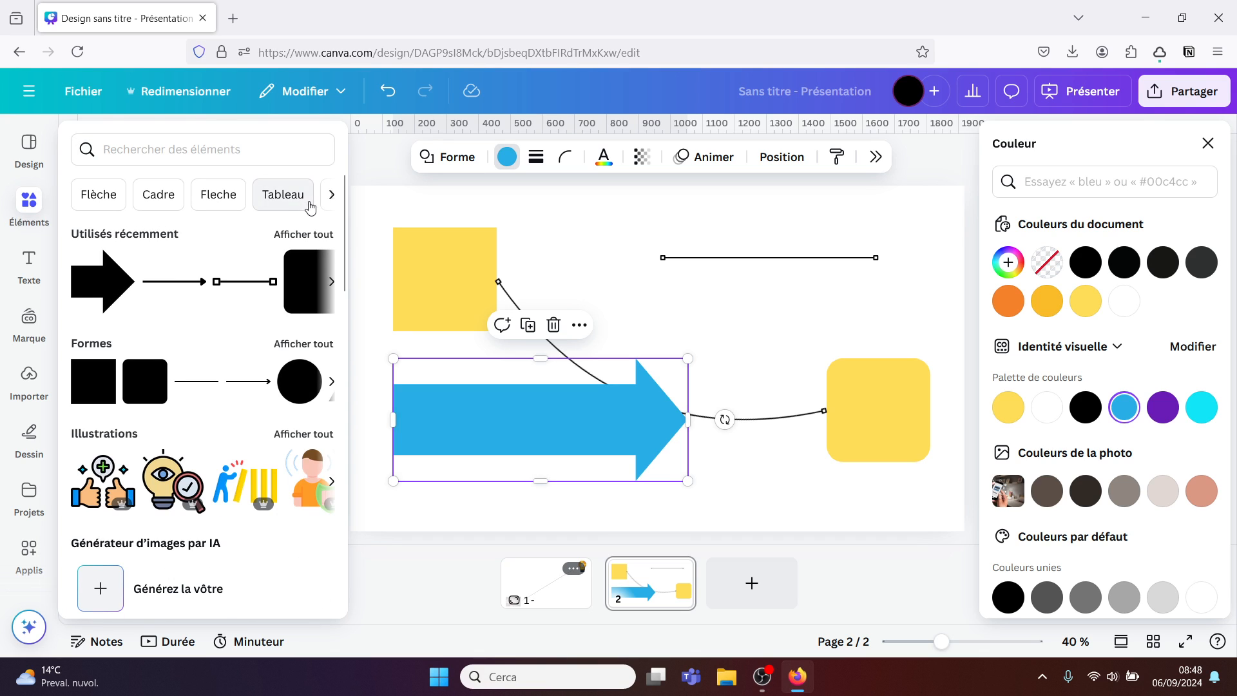
{"action": "left_click_drag", "start_coordinate": [344, 199], "coordinate": [343, 227]}
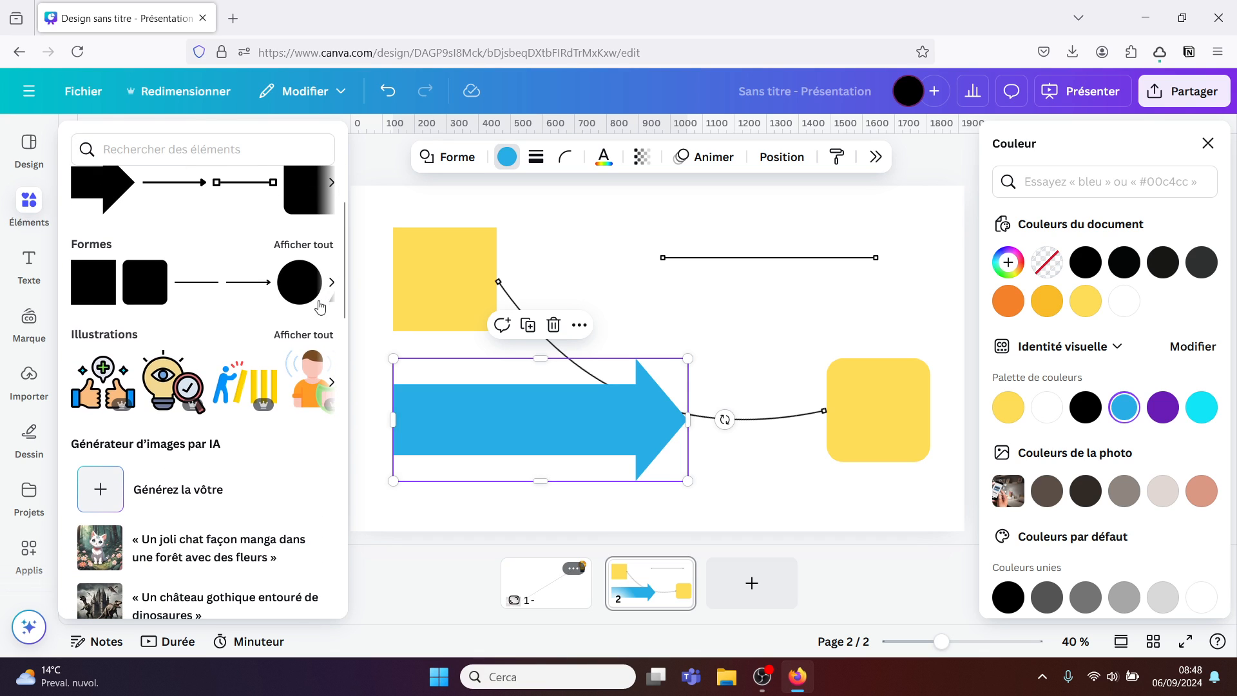
{"action": "left_click", "coordinate": [304, 335]}
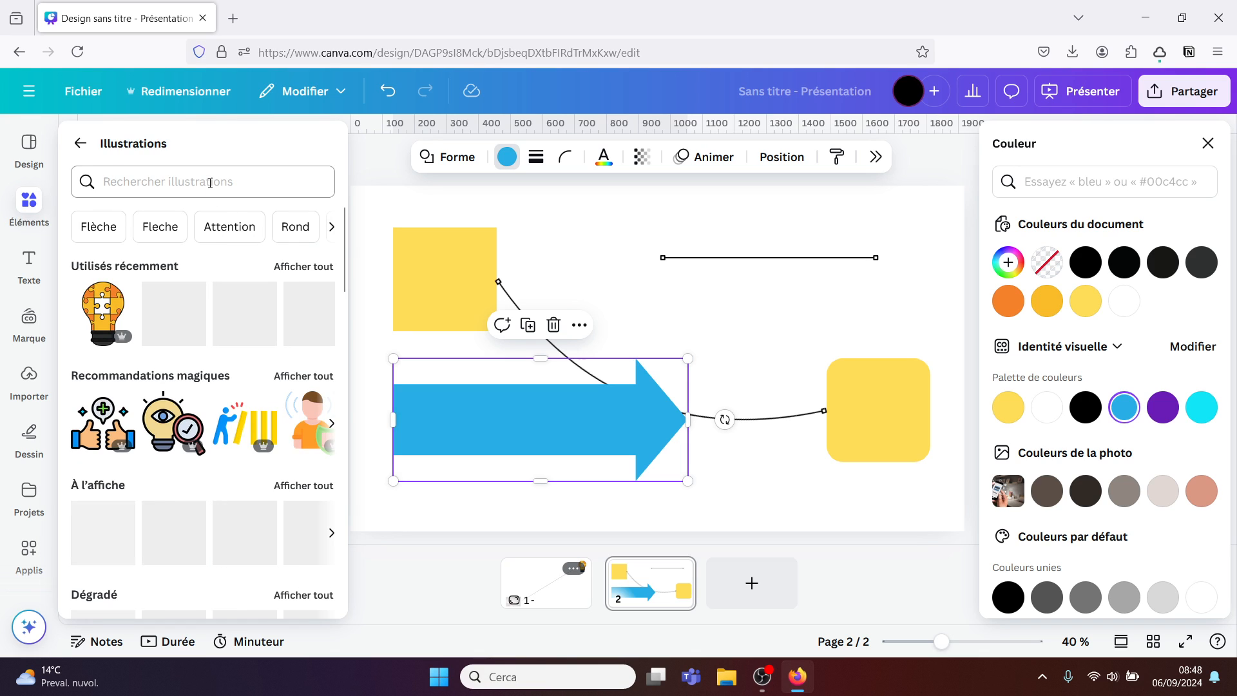
{"action": "left_click", "coordinate": [210, 182]}
{"action": "type", "text": "fleche"}
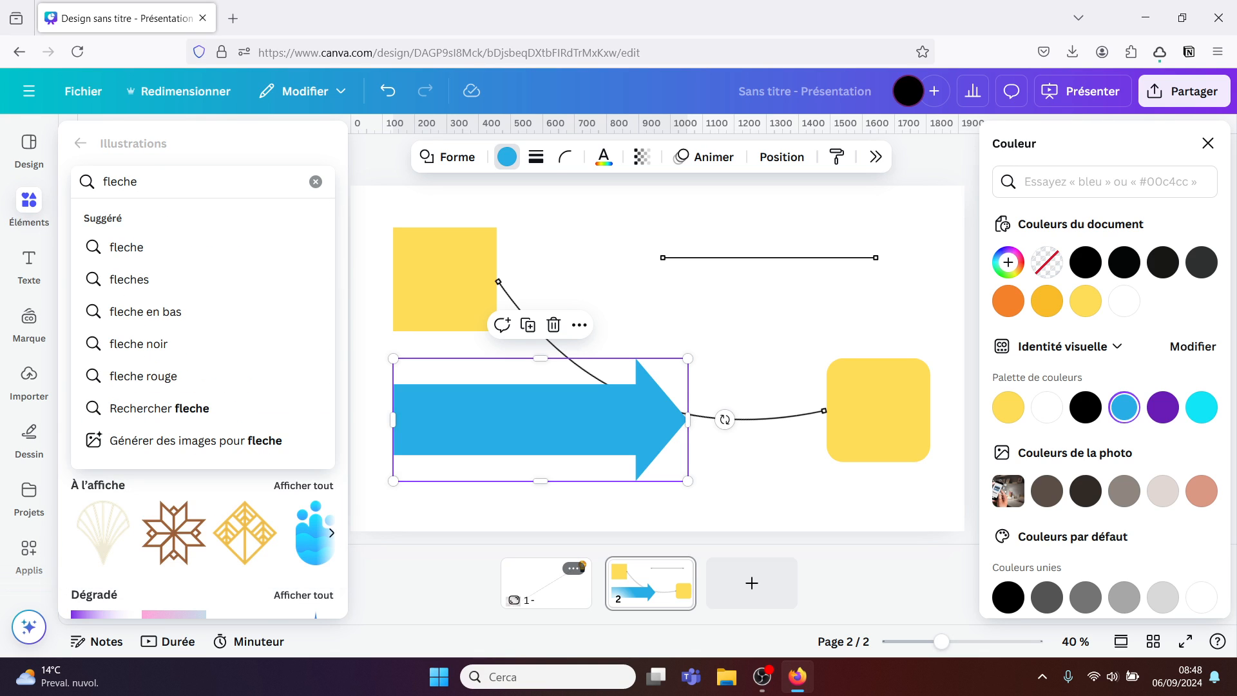
{"action": "key", "text": "Return"}
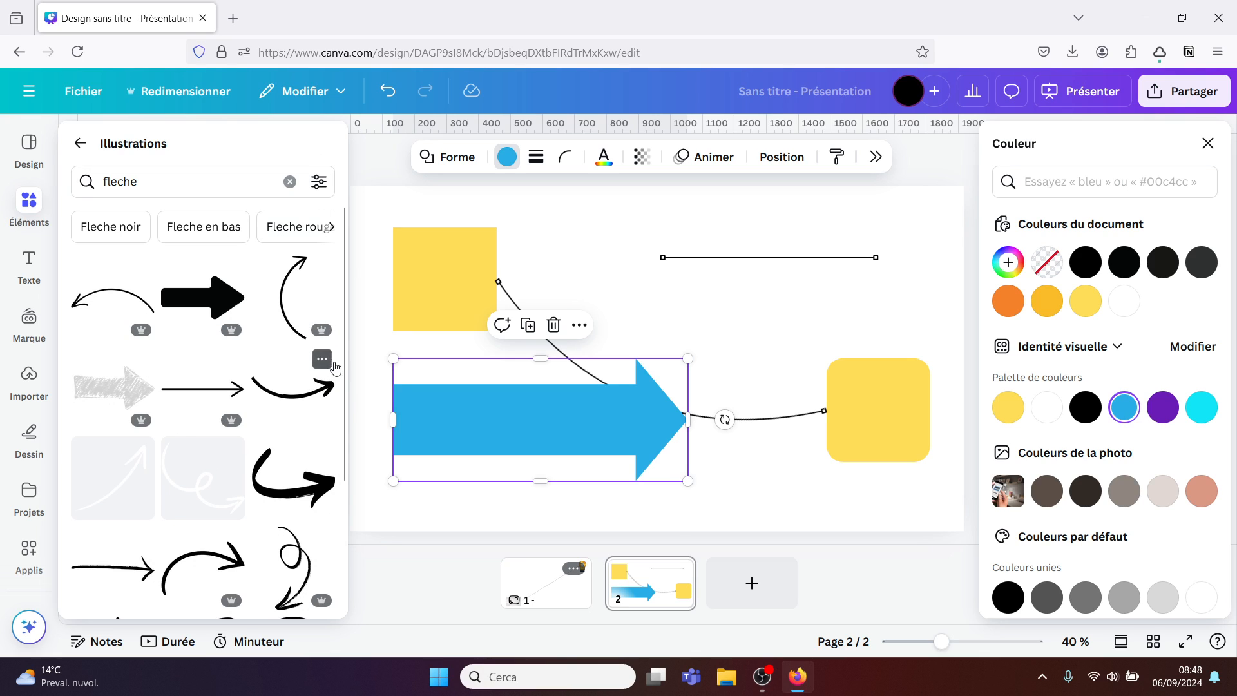
- Insert the black hand-drawn arrow that arcs over to the right, and enlarge it very slightly
{"action": "scroll", "coordinate": [342, 380], "scroll_direction": "down", "scroll_amount": 2}
{"action": "scroll", "coordinate": [341, 384], "scroll_direction": "down", "scroll_amount": 3}
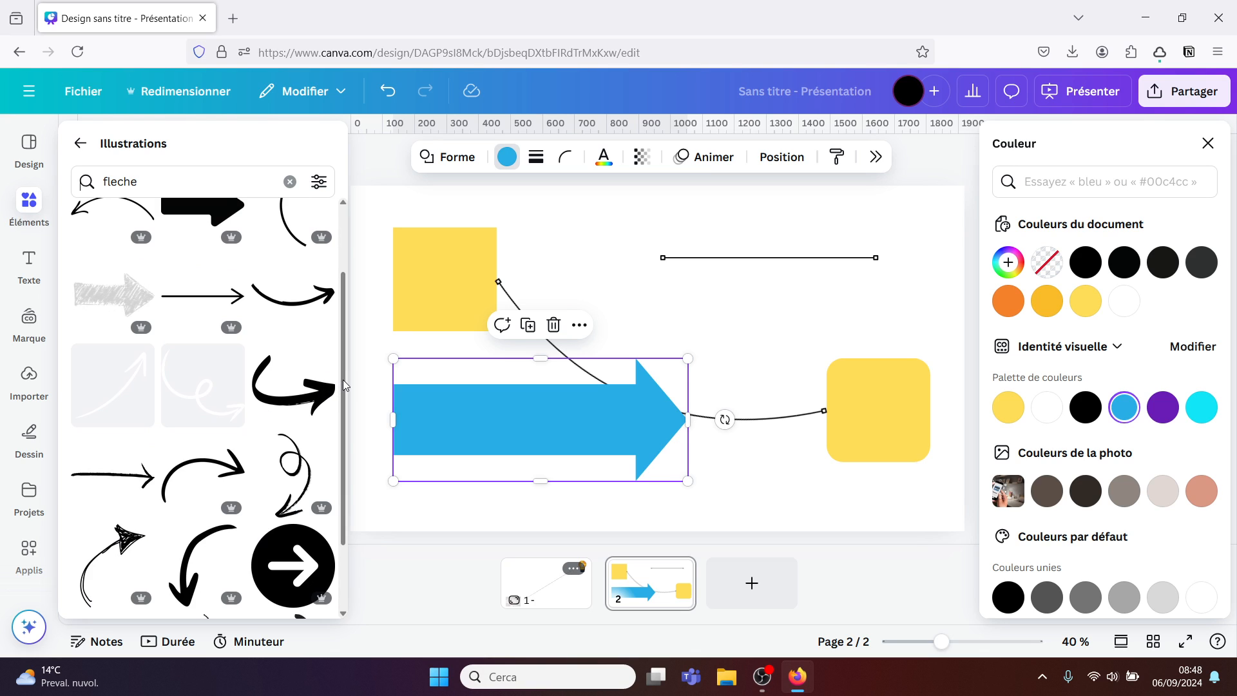
{"action": "mouse_move", "coordinate": [345, 365]}
{"action": "left_mouse_down"}
{"action": "mouse_move", "coordinate": [349, 296]}
{"action": "mouse_move", "coordinate": [341, 379]}
{"action": "left_mouse_up"}
{"action": "scroll", "coordinate": [290, 419], "scroll_direction": "down", "scroll_amount": 1}
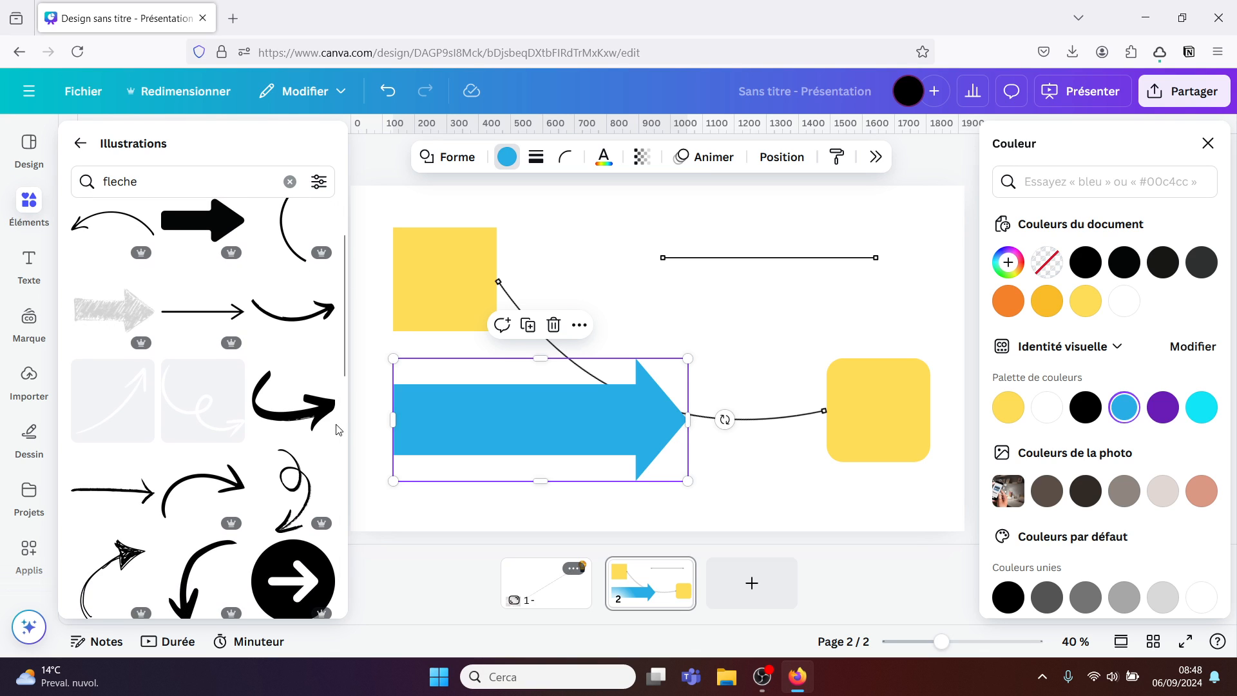
{"action": "left_click", "coordinate": [209, 493]}
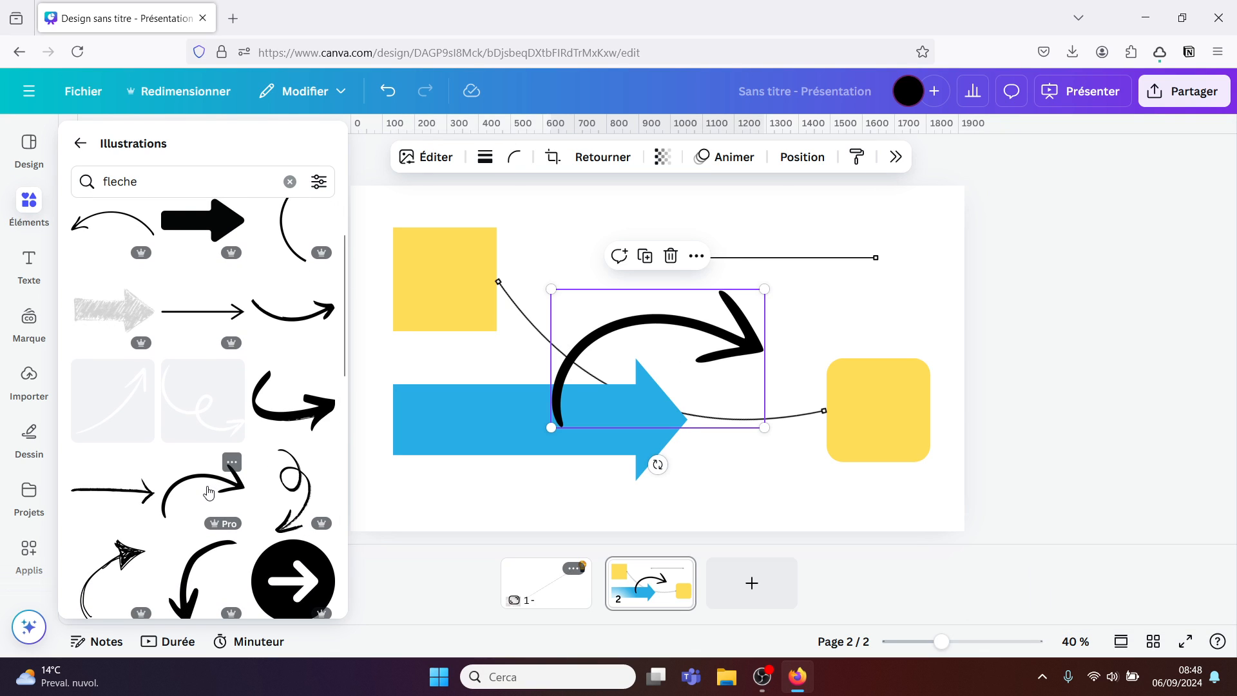
{"action": "left_click", "coordinate": [652, 346]}
{"action": "mouse_move", "coordinate": [551, 426]}
{"action": "left_mouse_down"}
{"action": "mouse_move", "coordinate": [658, 353]}
{"action": "mouse_move", "coordinate": [549, 428]}
{"action": "left_mouse_up"}
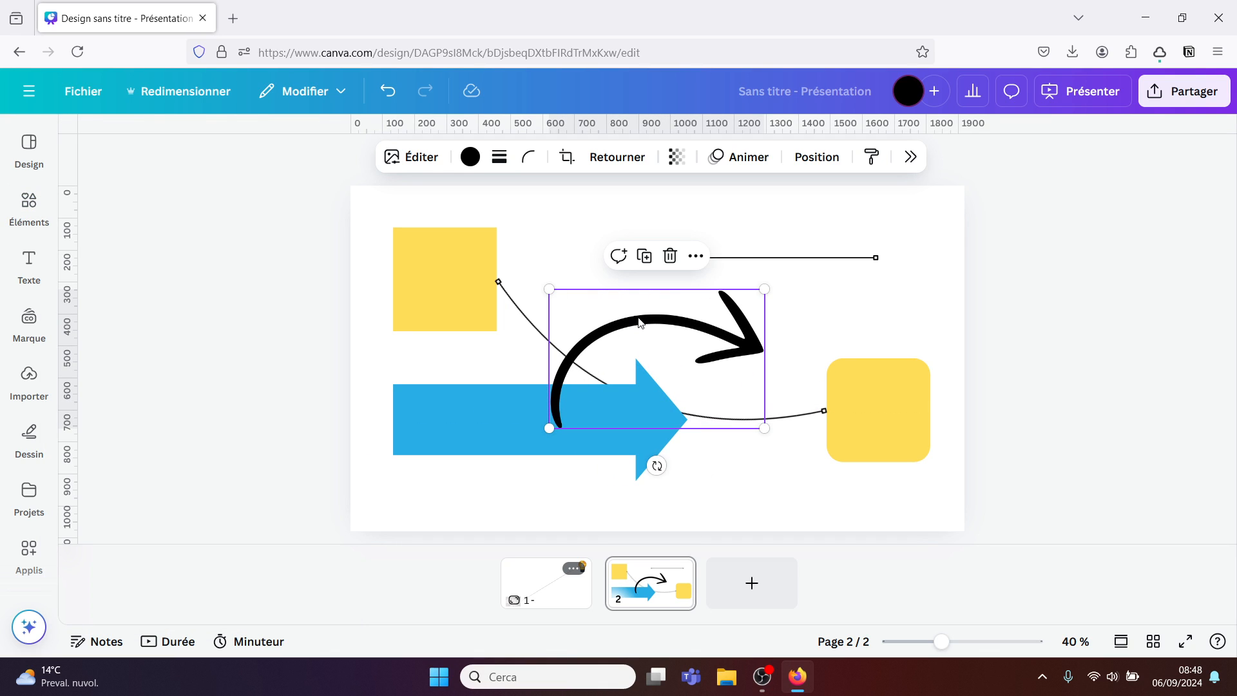
- Flatten the blue block arrow until its shaft is a hairline, and move the black curved arrow slightly up
{"action": "left_click", "coordinate": [442, 413]}
{"action": "left_click_drag", "start_coordinate": [540, 359], "coordinate": [537, 430]}
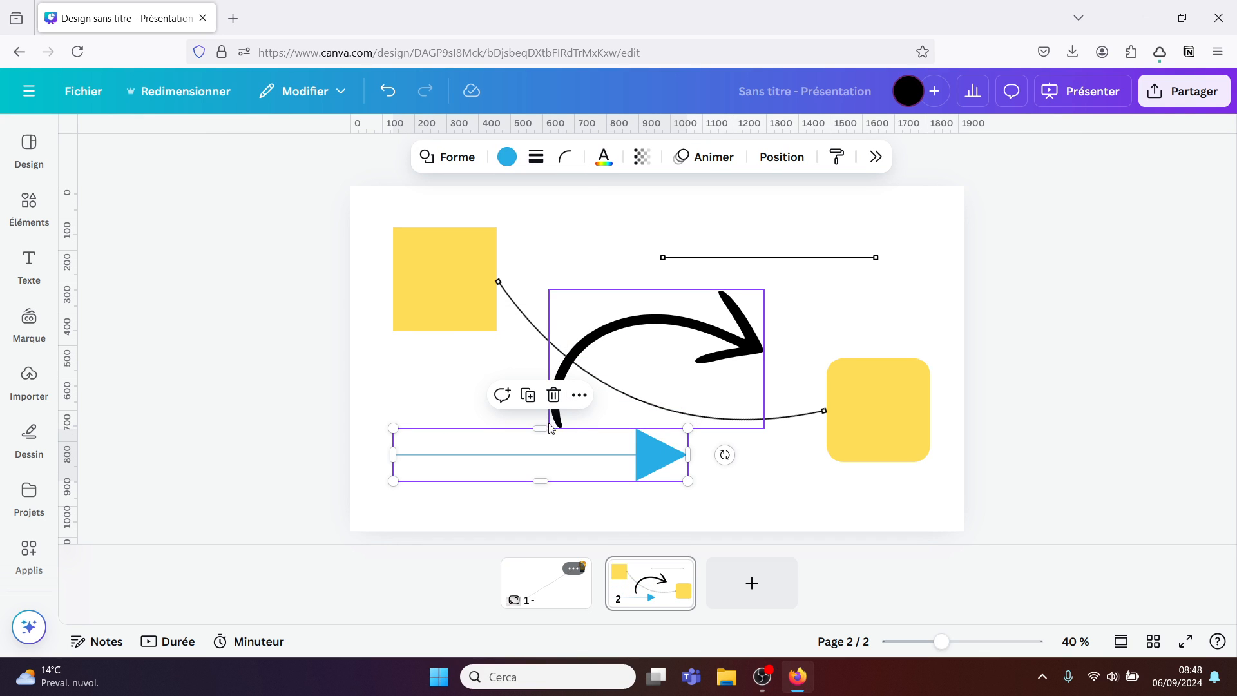
{"action": "mouse_move", "coordinate": [657, 329]}
{"action": "left_mouse_down"}
{"action": "mouse_move", "coordinate": [719, 283]}
{"action": "mouse_move", "coordinate": [655, 310]}
{"action": "left_mouse_up"}
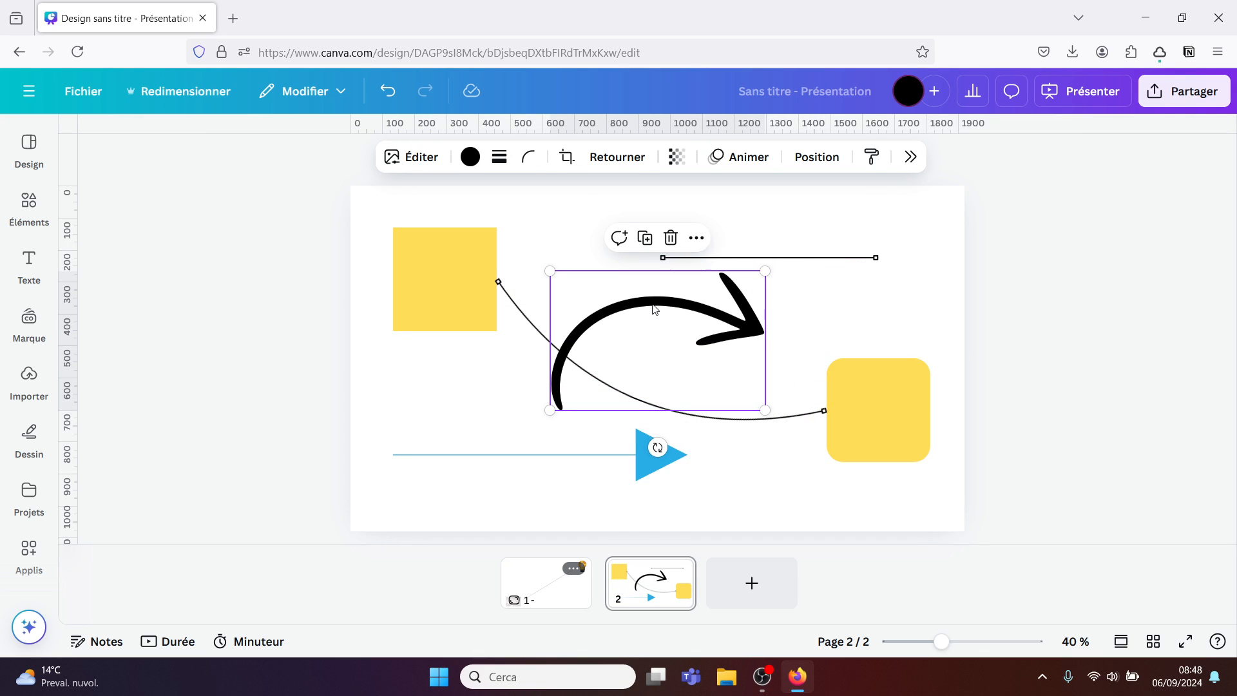
- Search the photo library for "fleche" and look through the arrow images on offer
{"action": "left_click", "coordinate": [29, 205]}
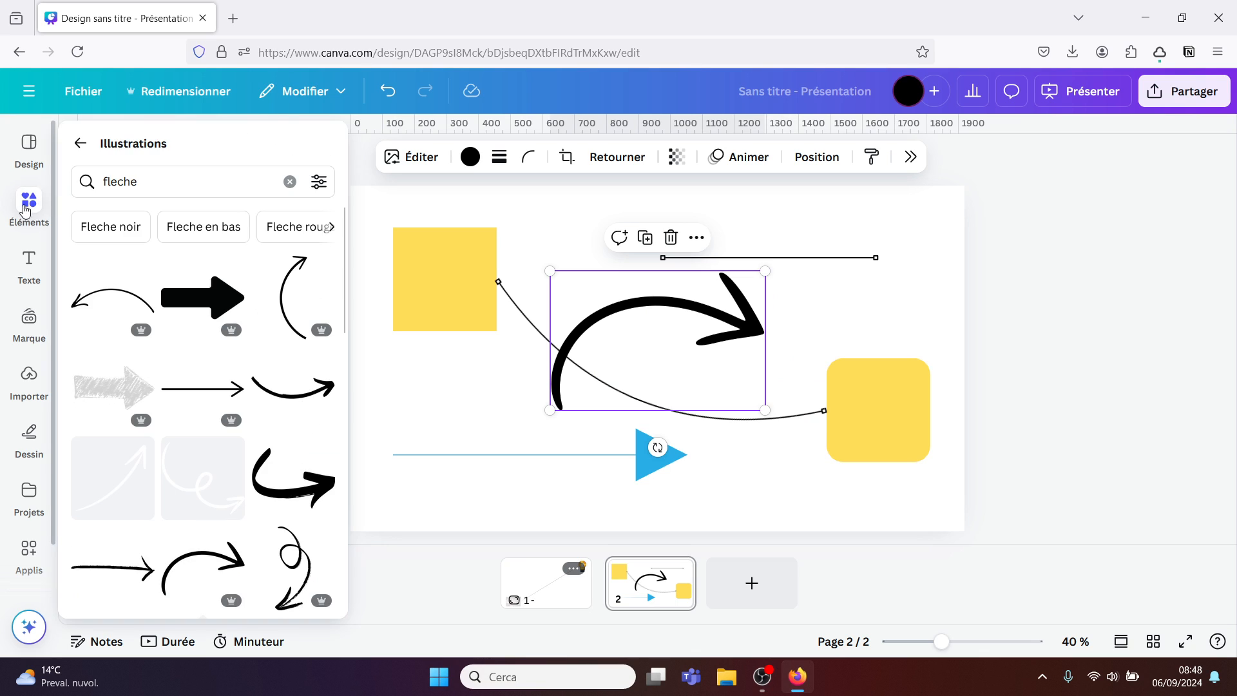
{"action": "left_click", "coordinate": [80, 143]}
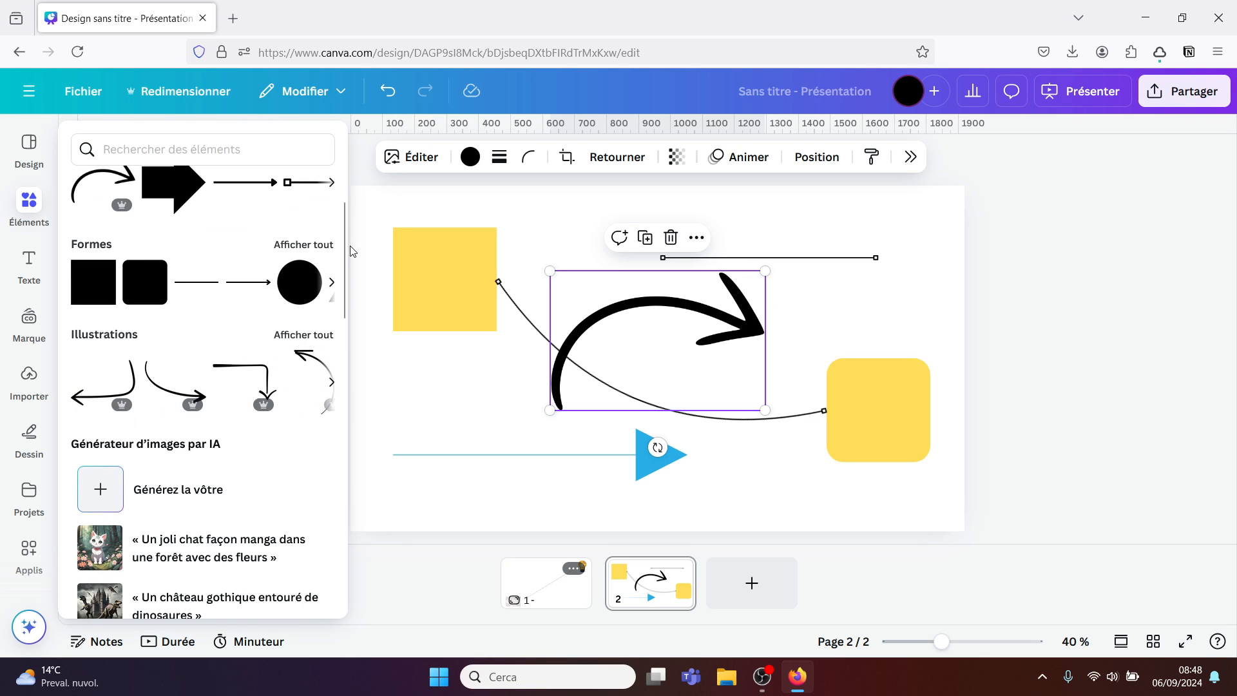
{"action": "scroll", "coordinate": [345, 246], "scroll_direction": "down", "scroll_amount": 1}
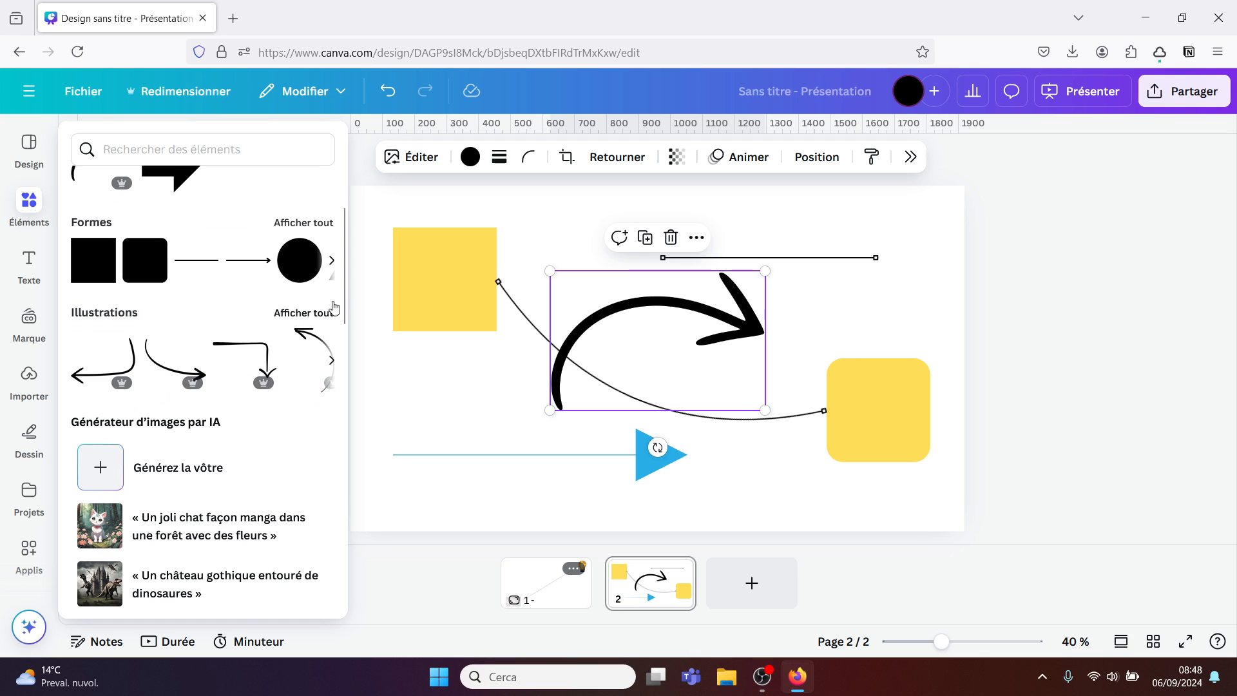
{"action": "left_click_drag", "start_coordinate": [342, 291], "coordinate": [332, 419]}
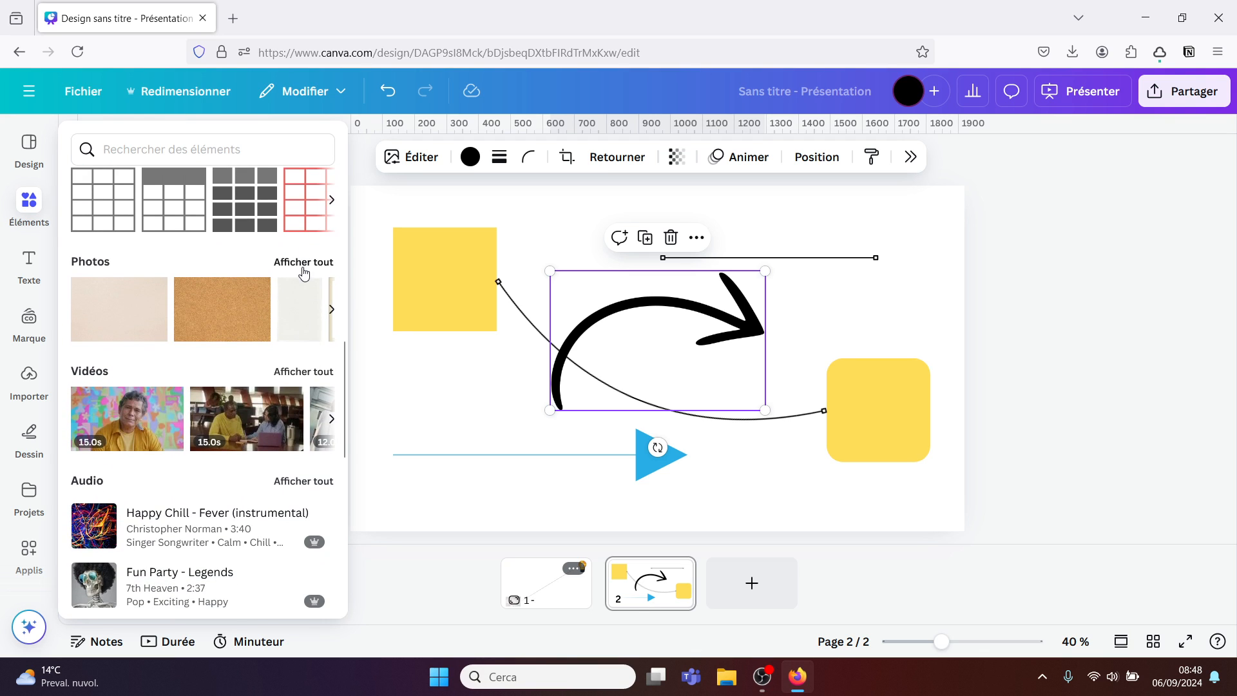
{"action": "left_click", "coordinate": [304, 262]}
{"action": "left_click", "coordinate": [237, 191]}
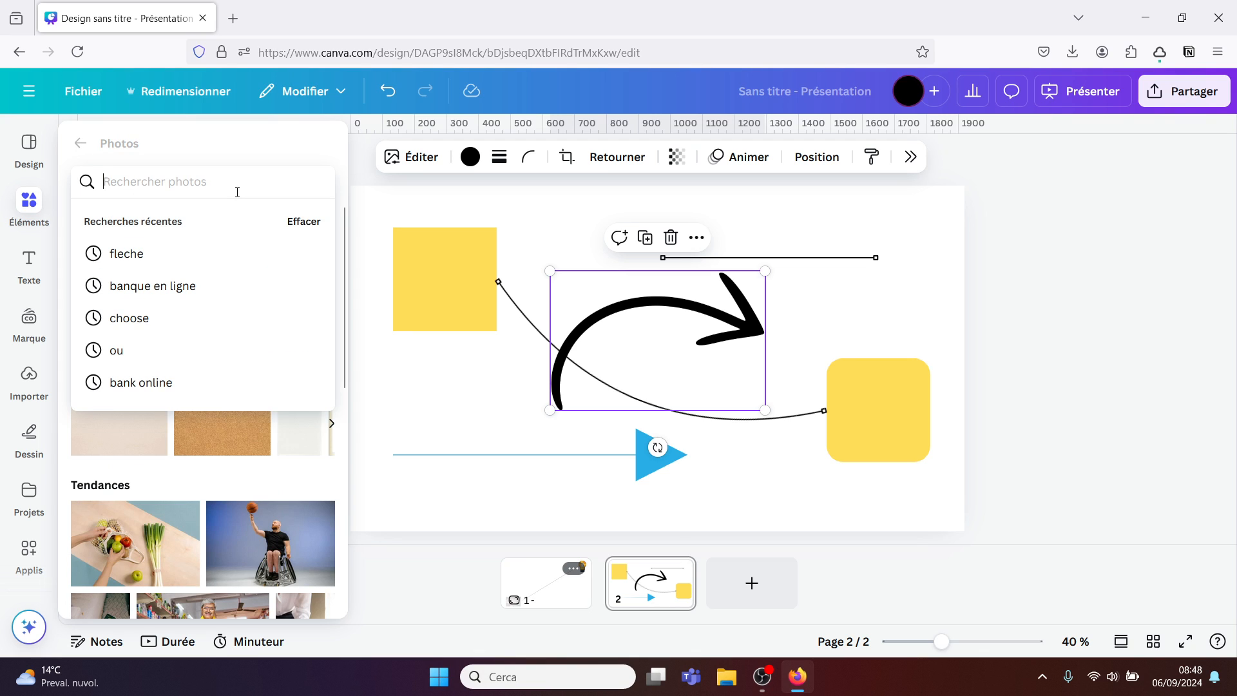
{"action": "type", "text": "fleche"}
{"action": "key", "text": "Return"}
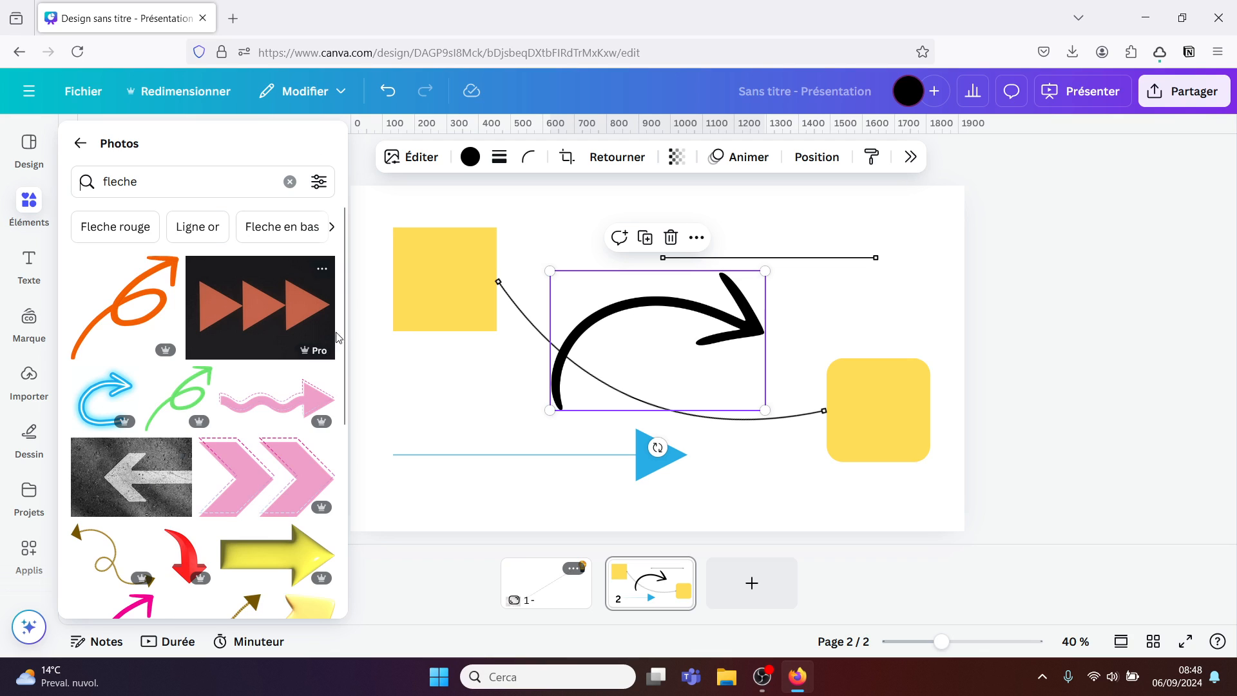
{"action": "scroll", "coordinate": [293, 364], "scroll_direction": "down", "scroll_amount": 1}
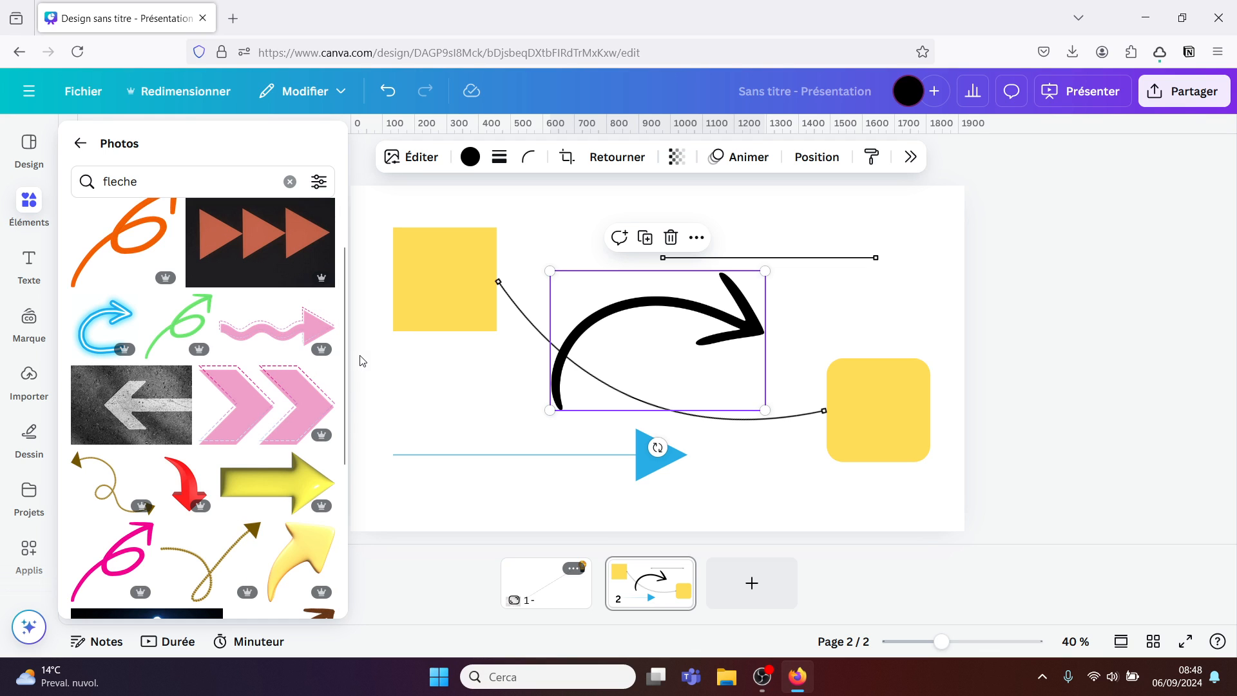
{"action": "left_click_drag", "start_coordinate": [343, 359], "coordinate": [338, 306]}
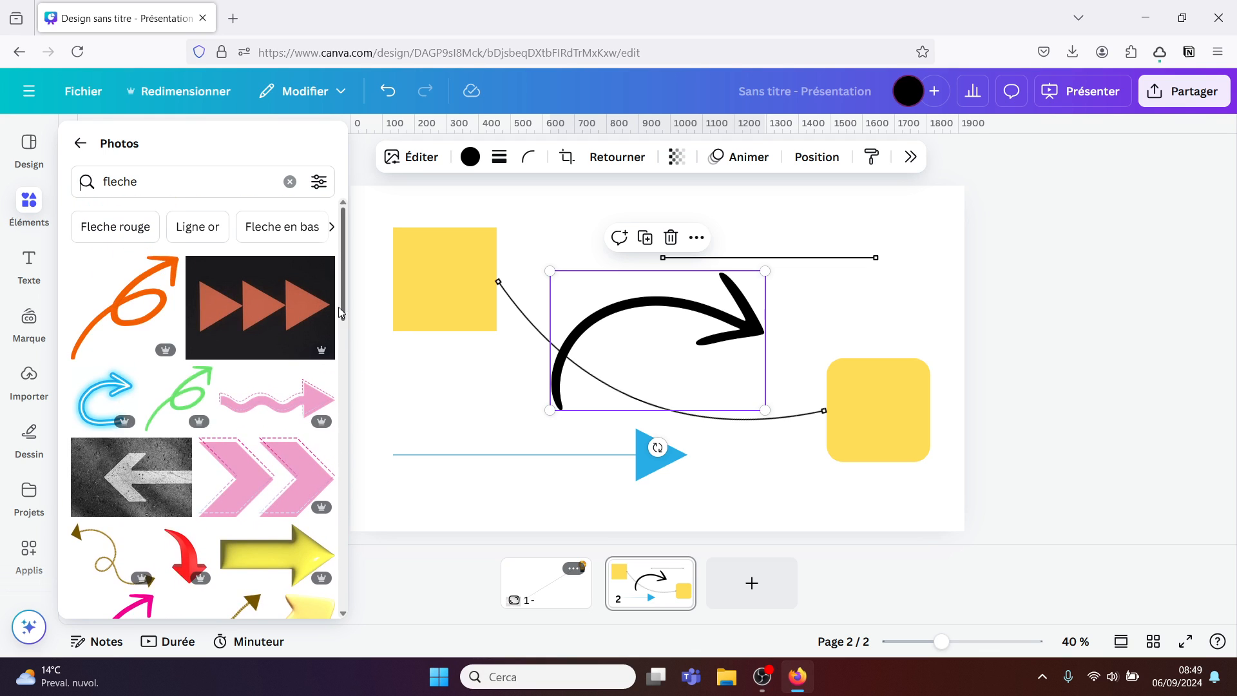
{"action": "left_click", "coordinate": [451, 454]}
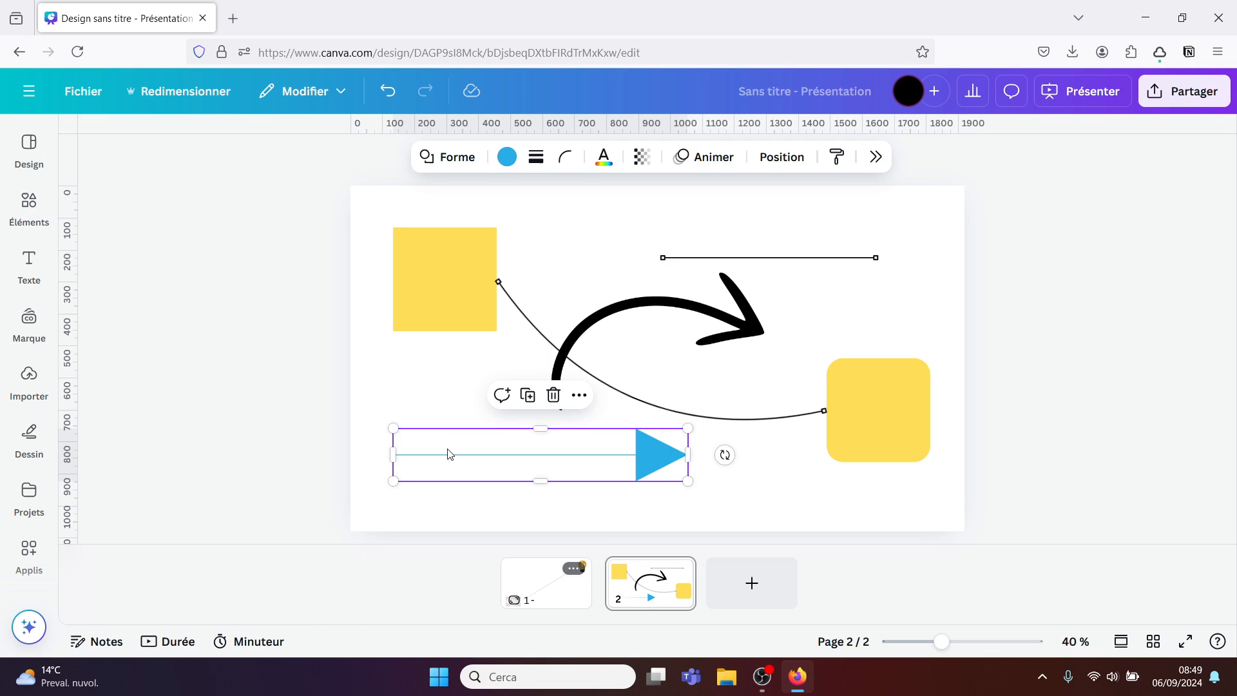
{"action": "left_click", "coordinate": [953, 327]}
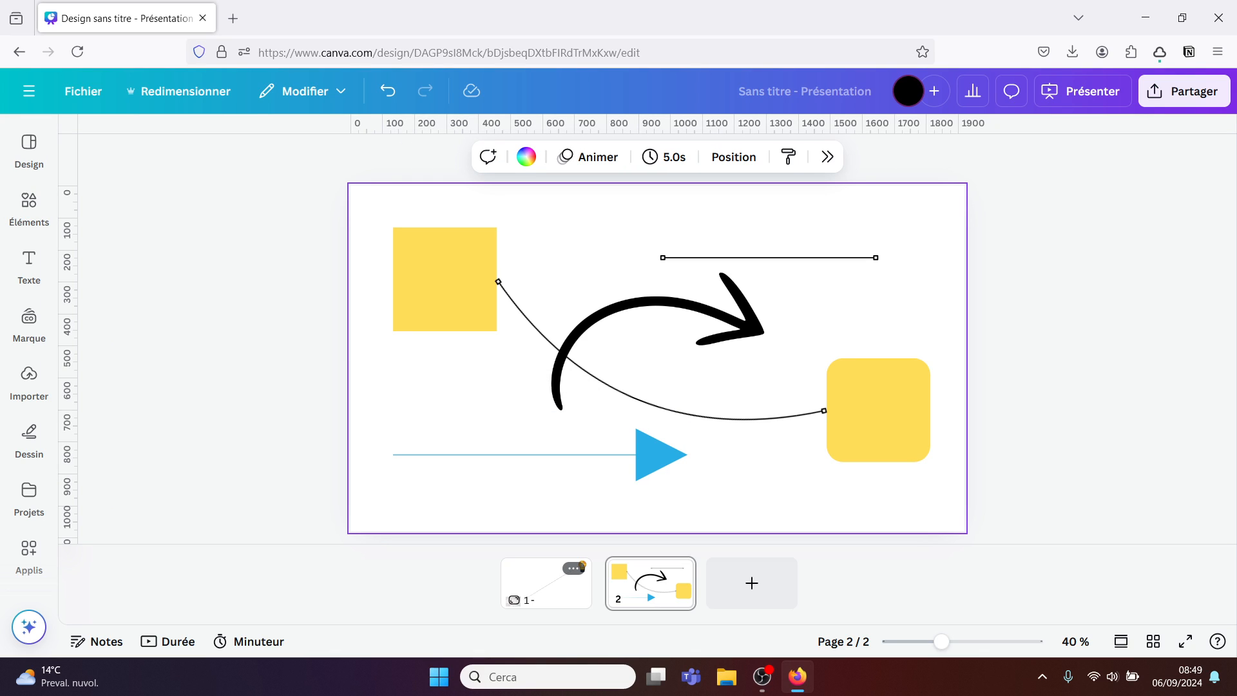